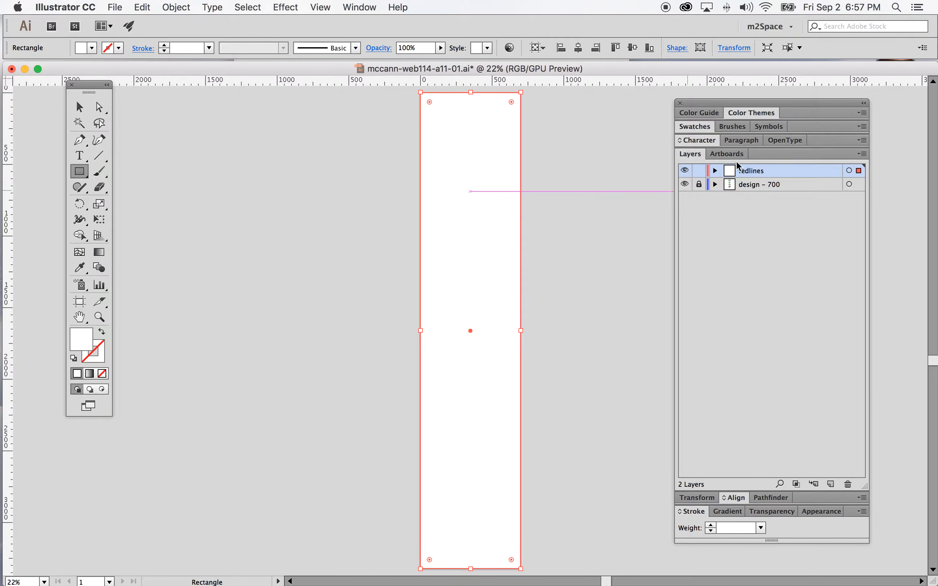
# Step: Rename the rectangle inside the redlines layer as white-out
pyautogui.click(715, 171)
pyautogui.doubleClick(780, 185)
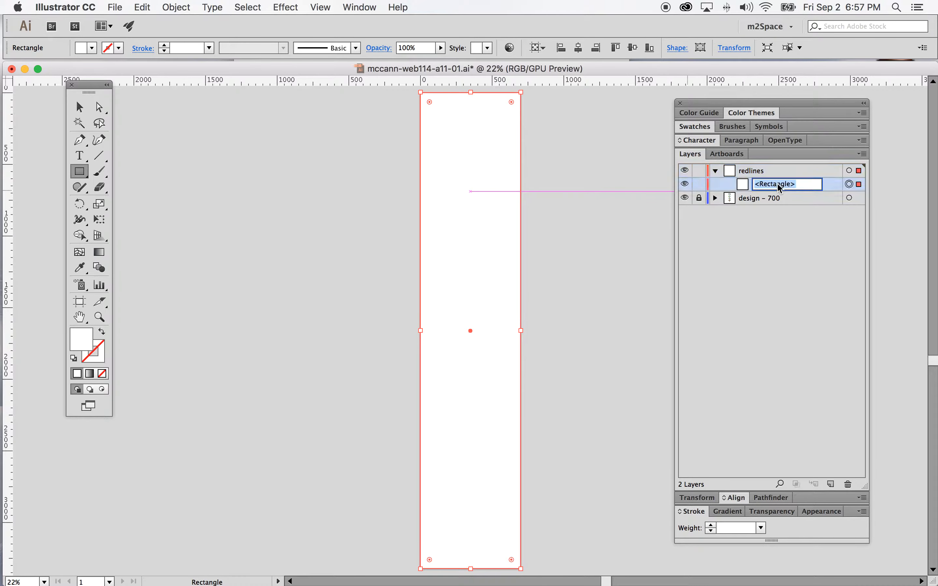
pyautogui.write('white')
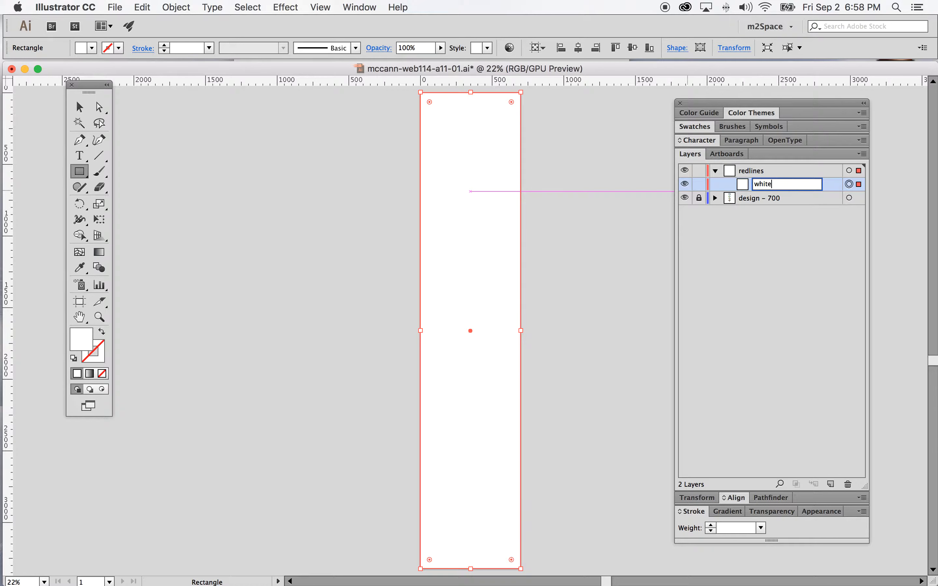
pyautogui.write('-out')
pyautogui.press('Return')
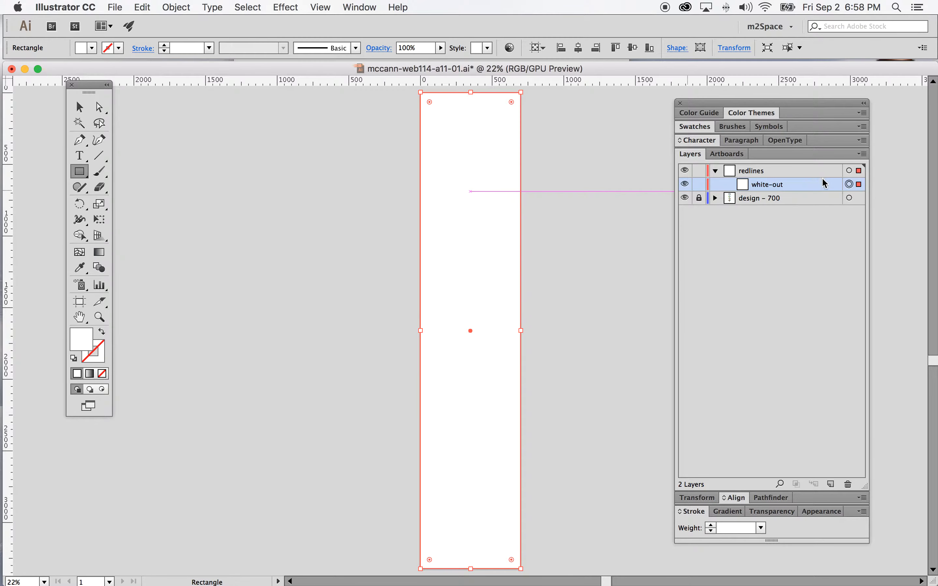
# Step: Set the white-out rectangle's opacity to 70% and deselect it
pyautogui.click(772, 511)
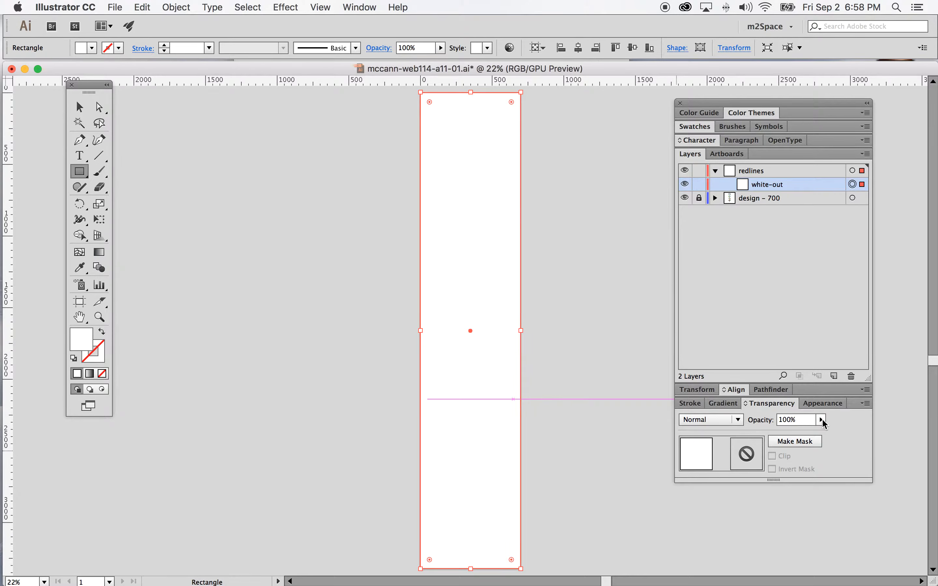
pyautogui.click(786, 421)
pyautogui.write('70')
pyautogui.press('Return')
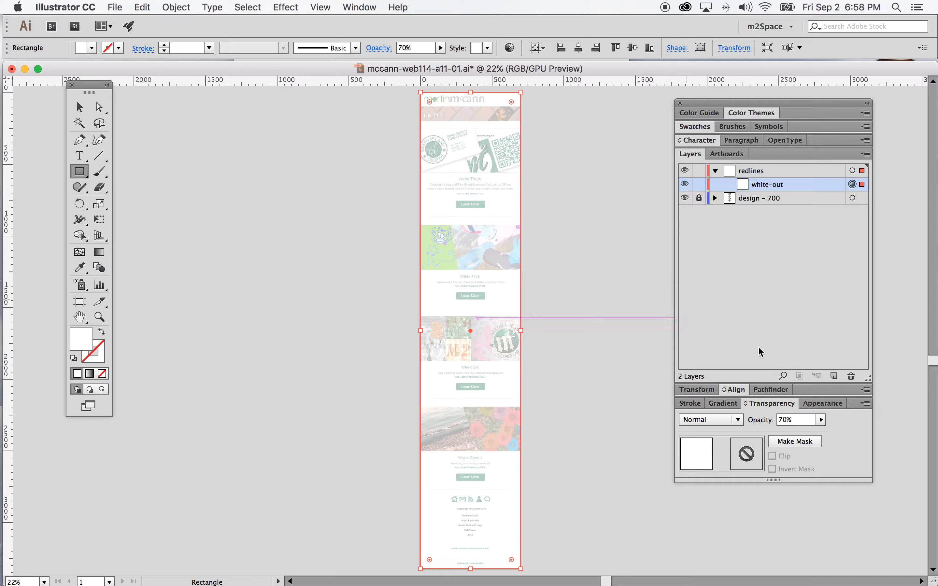
pyautogui.click(80, 108)
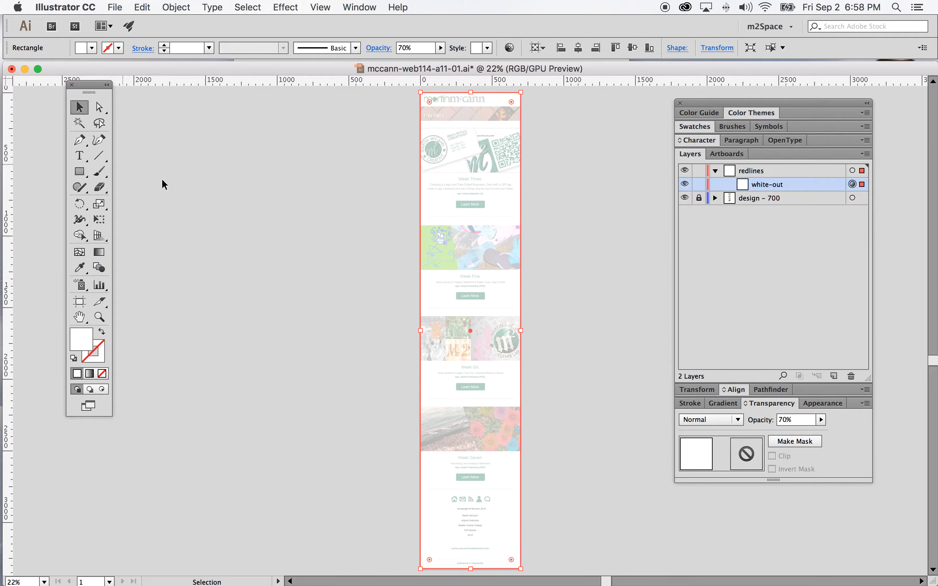
pyautogui.click(553, 233)
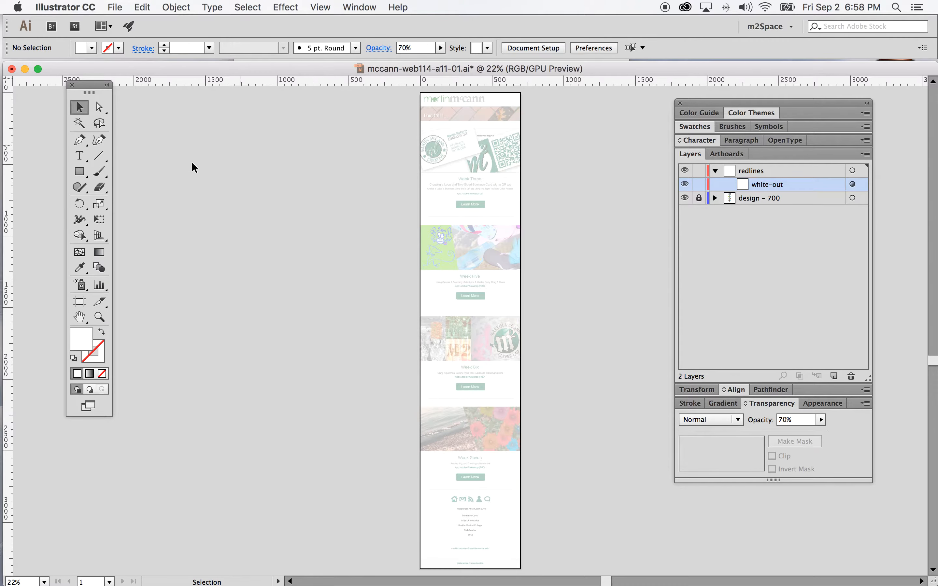
# Step: Lock the white-out rectangle and save the document
pyautogui.click(699, 184)
pyautogui.click(115, 7)
pyautogui.click(131, 108)
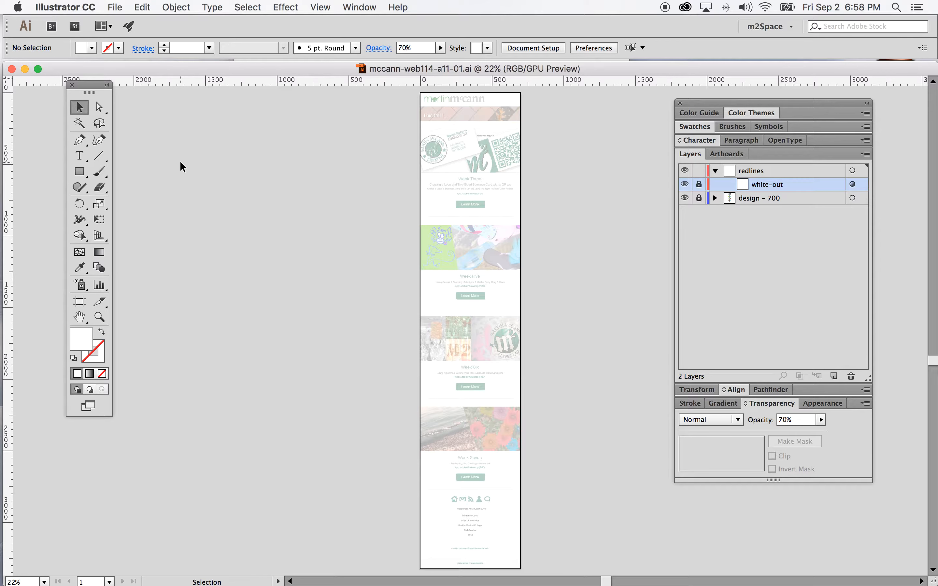
# Step: Open the recent web114-a09-01.ai wireframe file and copy the groups inside its wireframe - 700 layer
pyautogui.click(116, 7)
pyautogui.moveTo(253, 62)
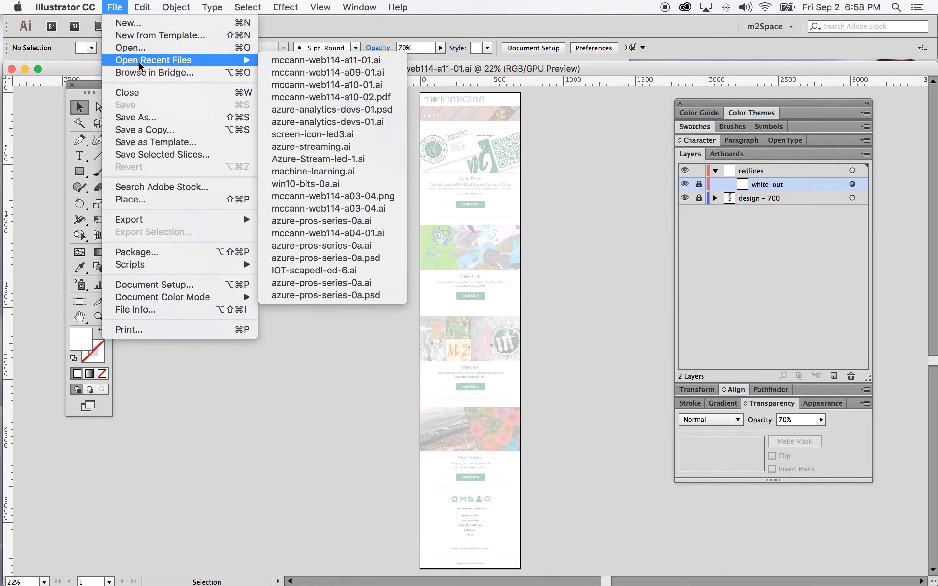
pyautogui.click(327, 72)
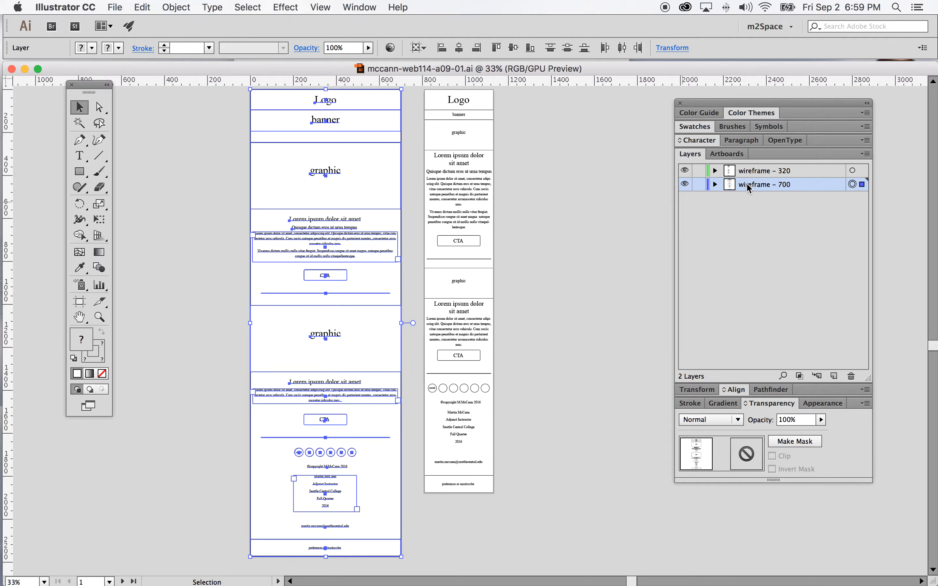
pyautogui.click(715, 185)
pyautogui.click(728, 198)
pyautogui.click(728, 212)
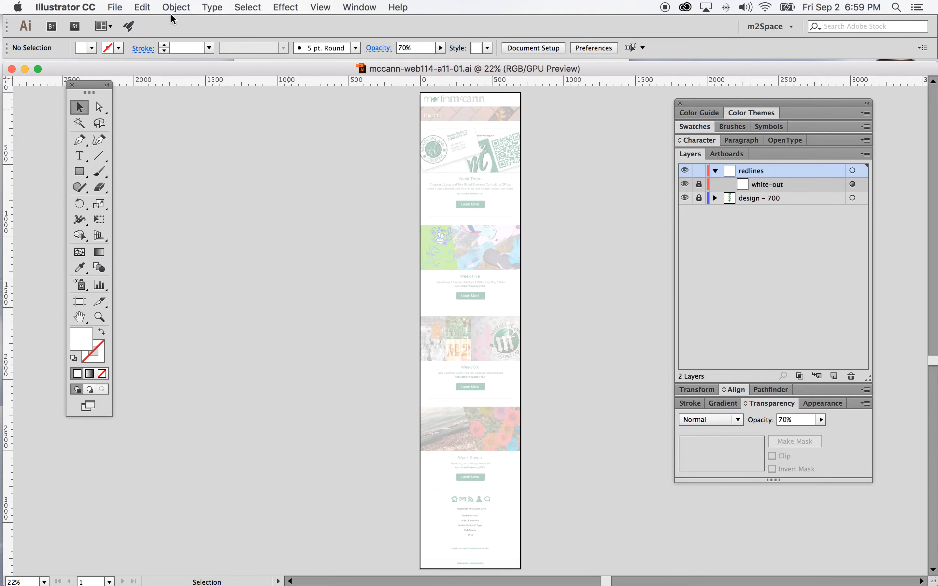
# Step: Paste the copied wireframe groups in place on the redlines layer of the a11-01 document and give them a red stroke
pyautogui.click(147, 7)
pyautogui.click(167, 114)
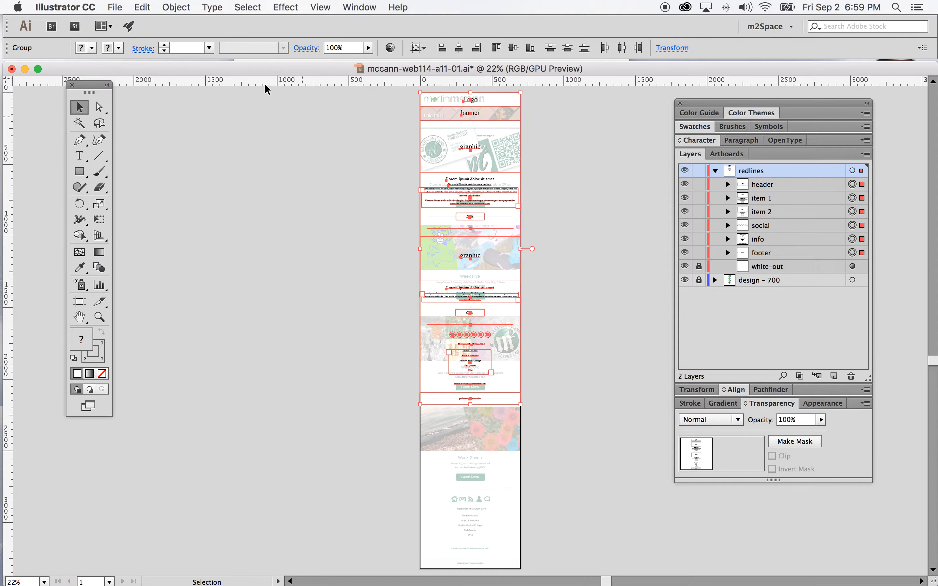
pyautogui.click(119, 48)
pyautogui.click(48, 70)
pyautogui.click(271, 232)
# Step: Move the logo rectangle out of the Logo subgroup into header and delete the leftover subgroup with its label text
pyautogui.click(99, 317)
pyautogui.click(485, 113)
pyautogui.click(470, 332)
pyautogui.click(466, 338)
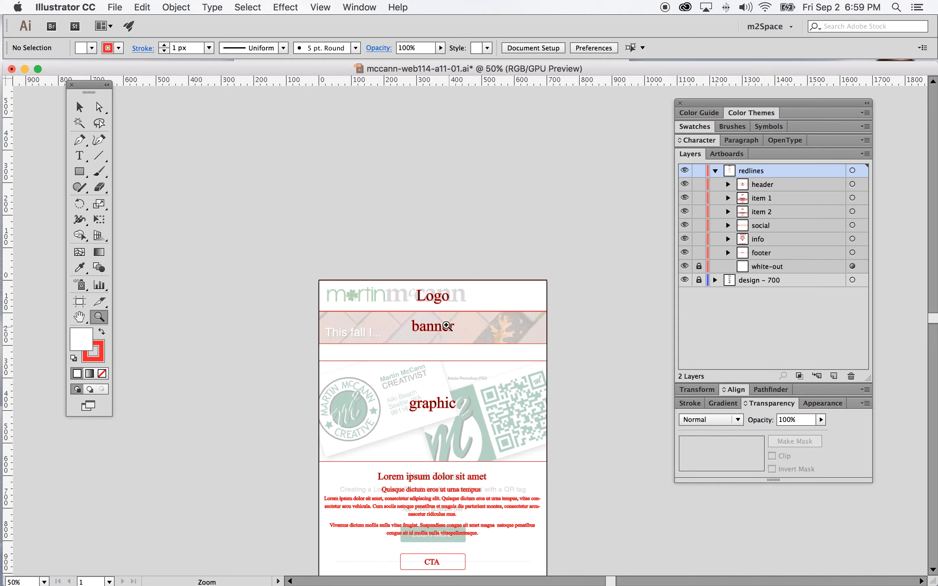
pyautogui.click(447, 325)
pyautogui.click(728, 185)
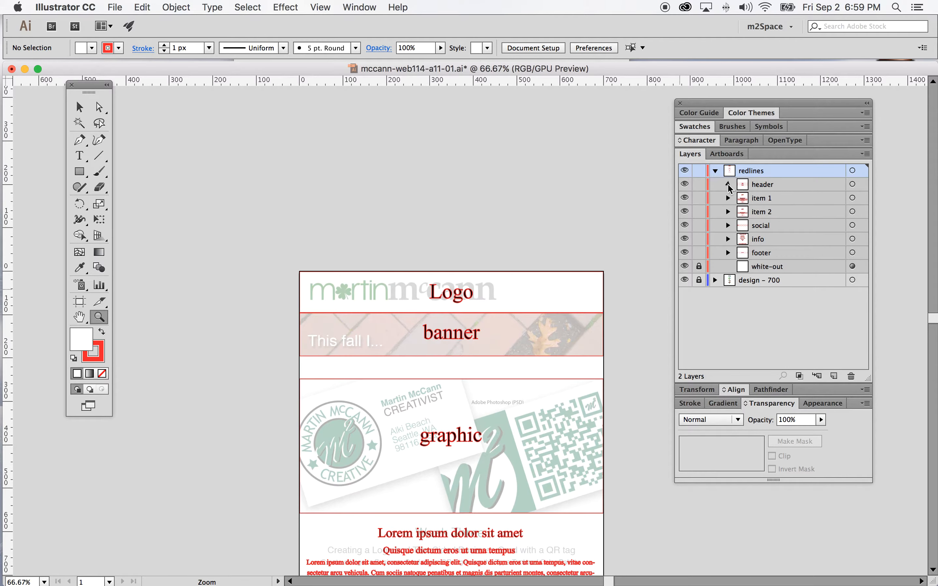
pyautogui.click(811, 198)
pyautogui.click(742, 199)
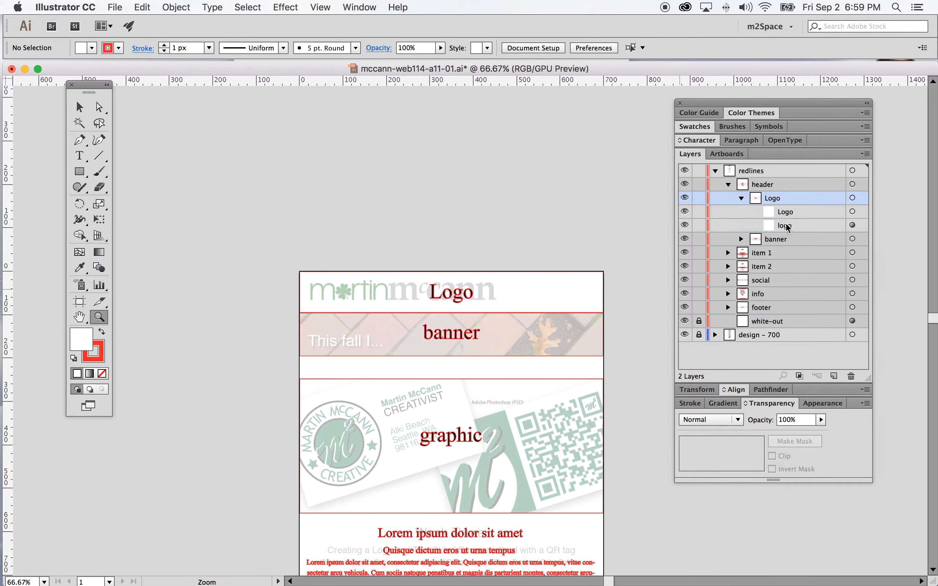
pyautogui.moveTo(810, 222); pyautogui.dragTo(808, 192)
pyautogui.click(810, 212)
pyautogui.click(851, 376)
# Step: Move the banner rectangle out of its subgroup into header and delete the leftover subgroup with the banner label
pyautogui.click(741, 212)
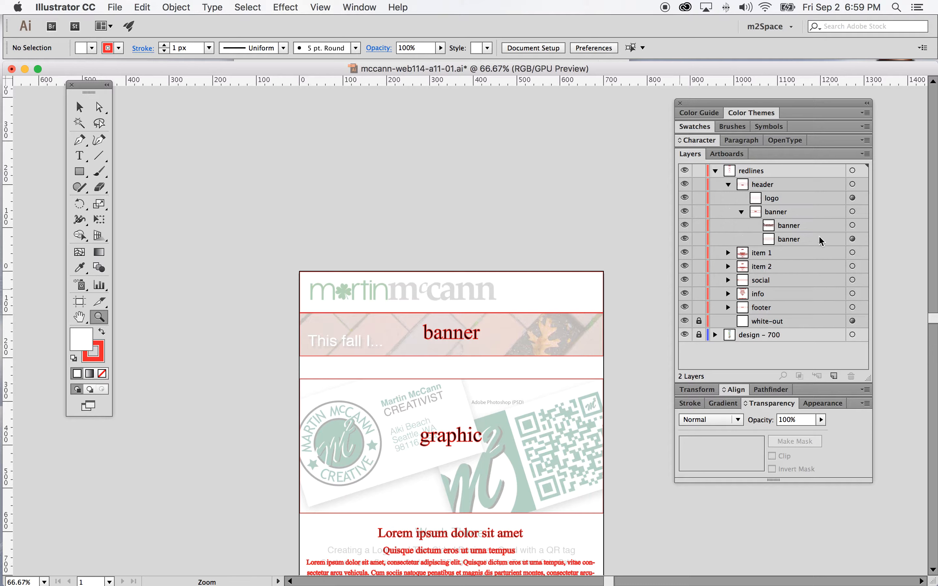
pyautogui.moveTo(793, 240); pyautogui.dragTo(795, 206)
pyautogui.click(784, 227)
pyautogui.click(851, 376)
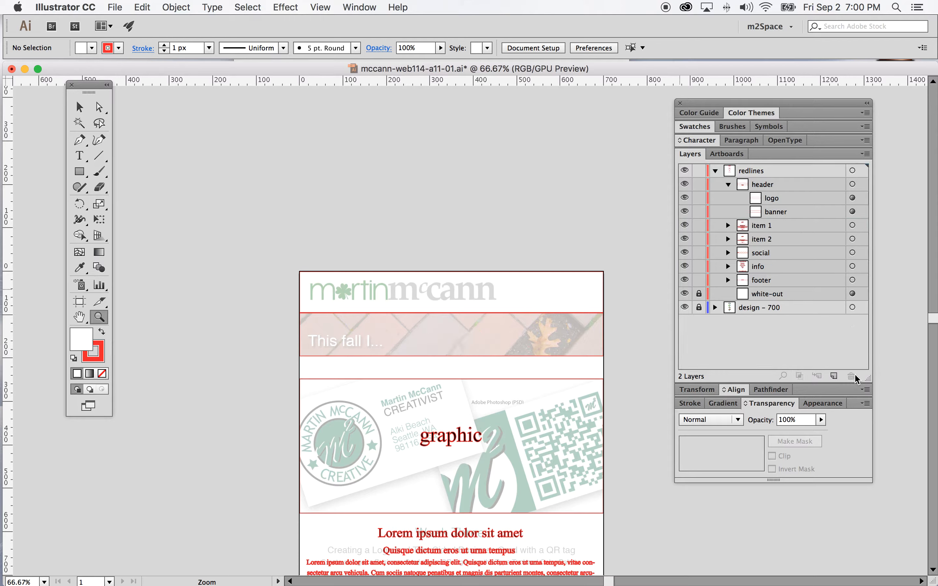
pyautogui.click(728, 184)
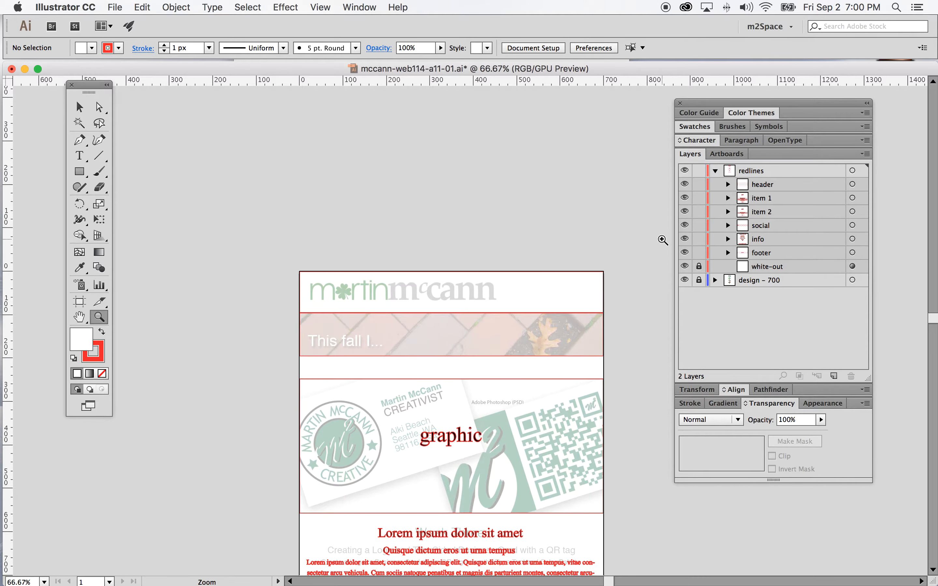
# Step: Delete the item 2 group from the redlines layer
pyautogui.scroll(-3, 663, 239)
pyautogui.click(685, 212)
pyautogui.scroll(-12, 607, 222)
# Step: Delete the placeholder text from the item 1 group, keeping only the graphic, h1, h2, content, CTA and rule outlines
pyautogui.click(728, 198)
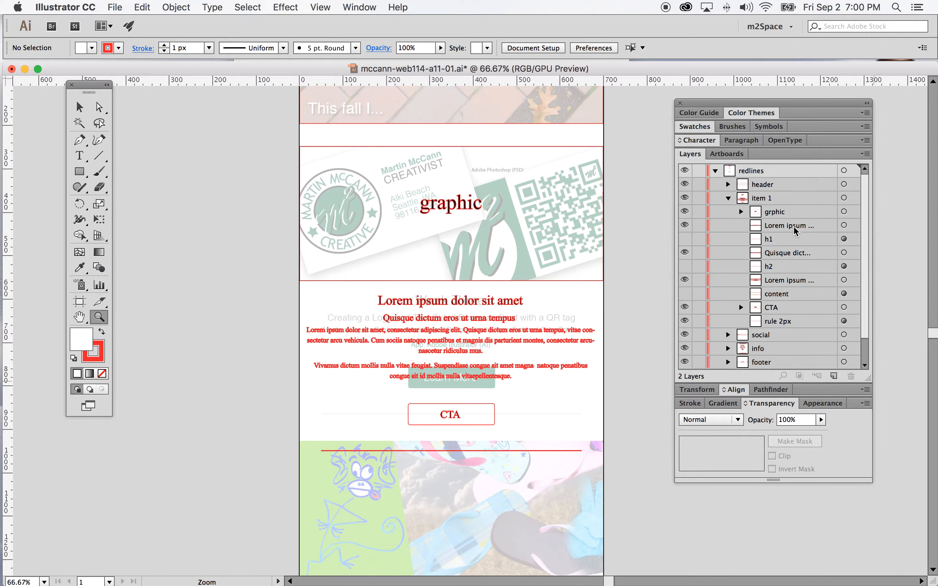
pyautogui.click(789, 227)
pyautogui.scroll(-1, 789, 226)
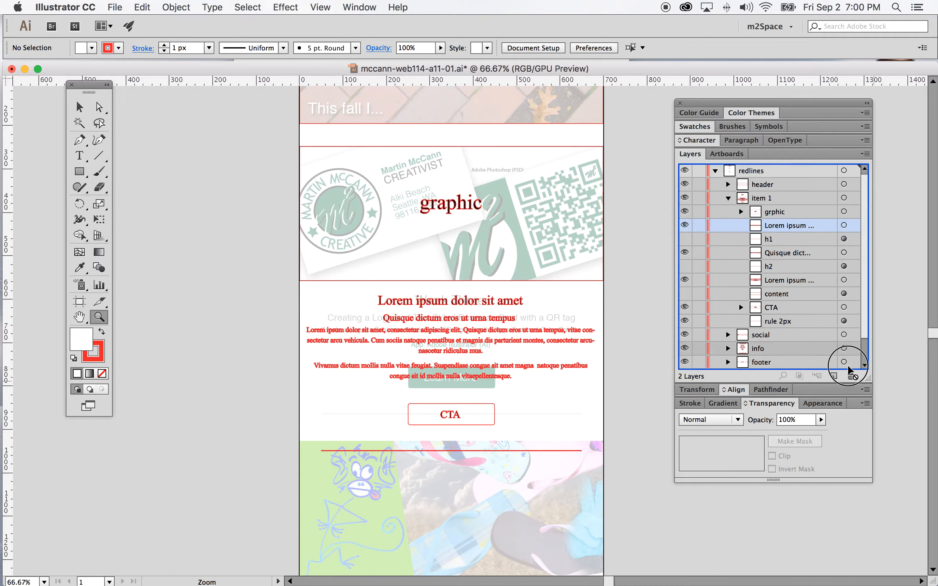
pyautogui.click(851, 377)
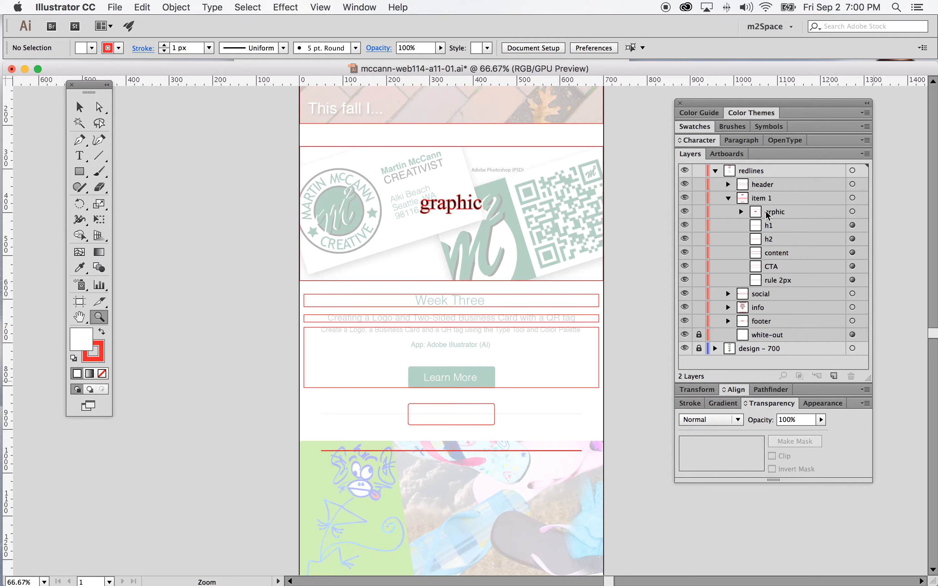
pyautogui.click(741, 212)
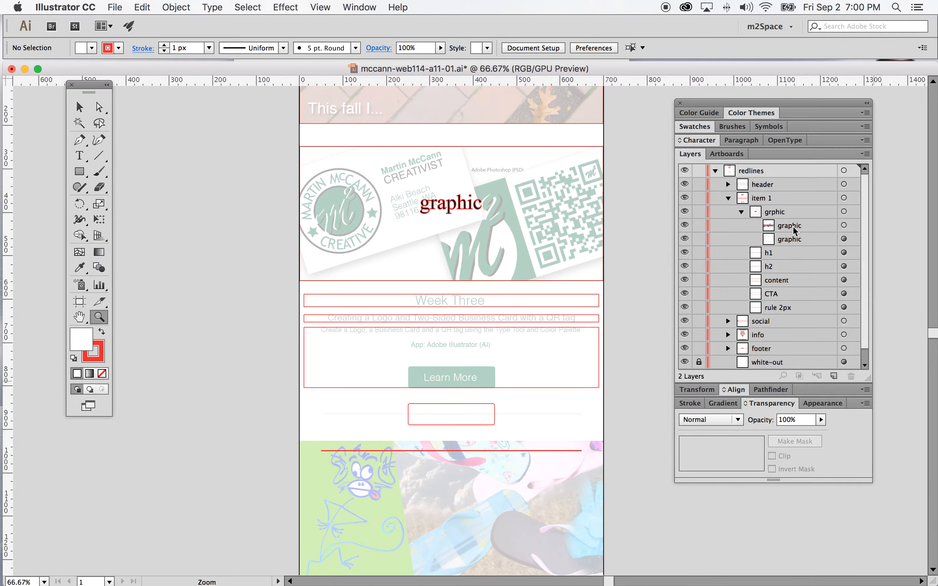
pyautogui.moveTo(791, 236); pyautogui.dragTo(852, 376)
# Step: Select the social, info and footer groups together and move them down over the design's social icons and footer
pyautogui.press('super+0')
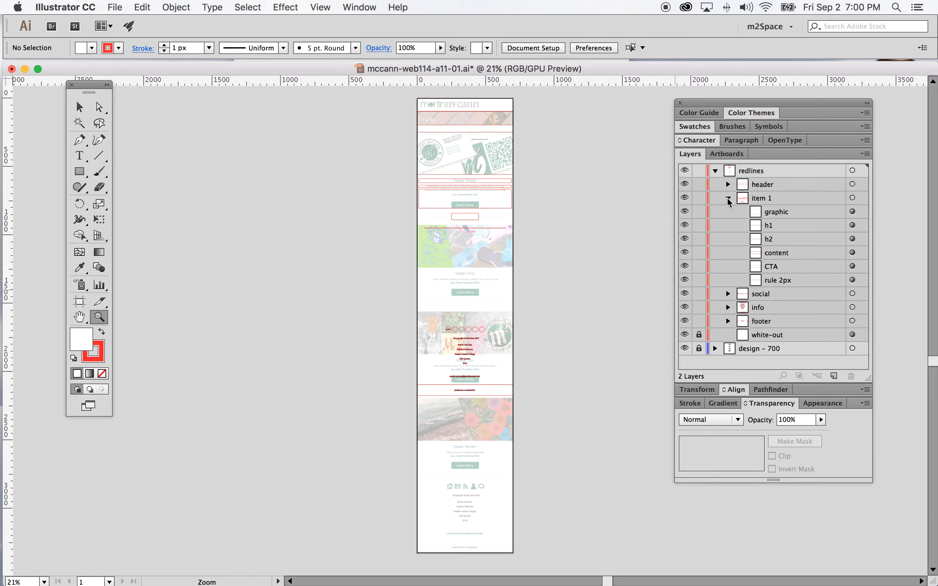
pyautogui.click(728, 198)
pyautogui.click(852, 212)
pyautogui.keyDown('shift'); pyautogui.click(852, 225); pyautogui.keyUp('shift')
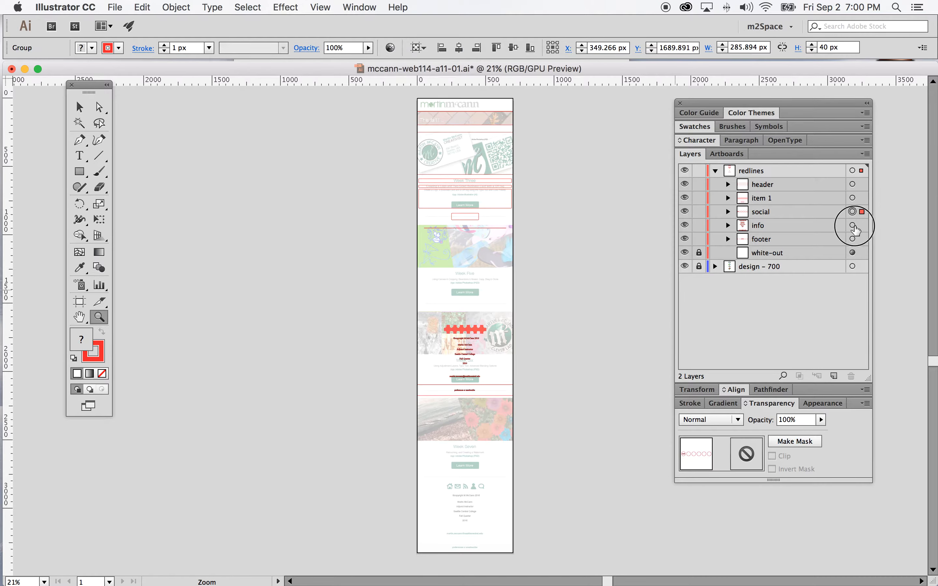
pyautogui.keyDown('shift'); pyautogui.click(852, 238); pyautogui.keyUp('shift')
pyautogui.click(91, 110)
pyautogui.moveTo(466, 330); pyautogui.dragTo(466, 487)
# Step: Fine-align the social, info and footer groups with the artboard's side and lower edges, and deselect them
pyautogui.click(99, 317)
pyautogui.moveTo(475, 357); pyautogui.dragTo(531, 298)
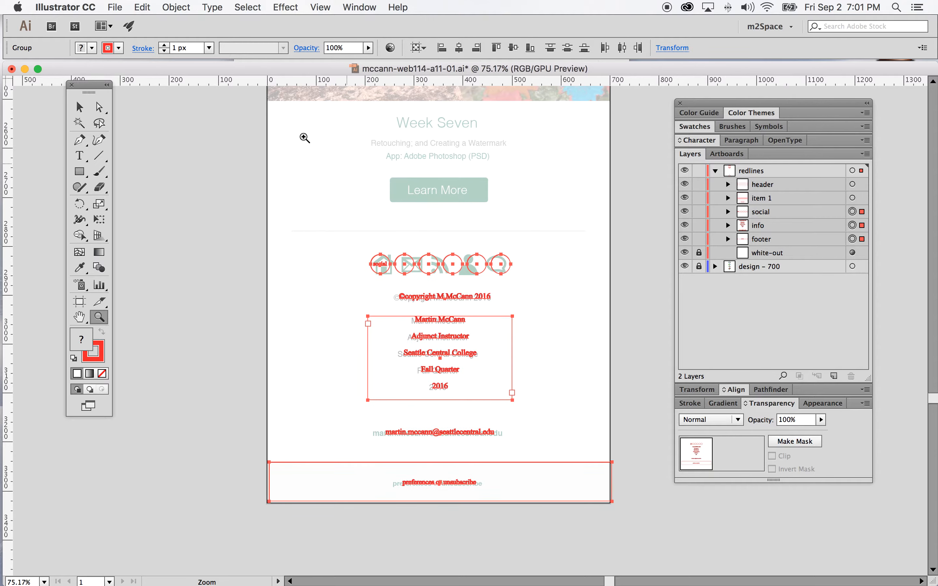
pyautogui.click(85, 107)
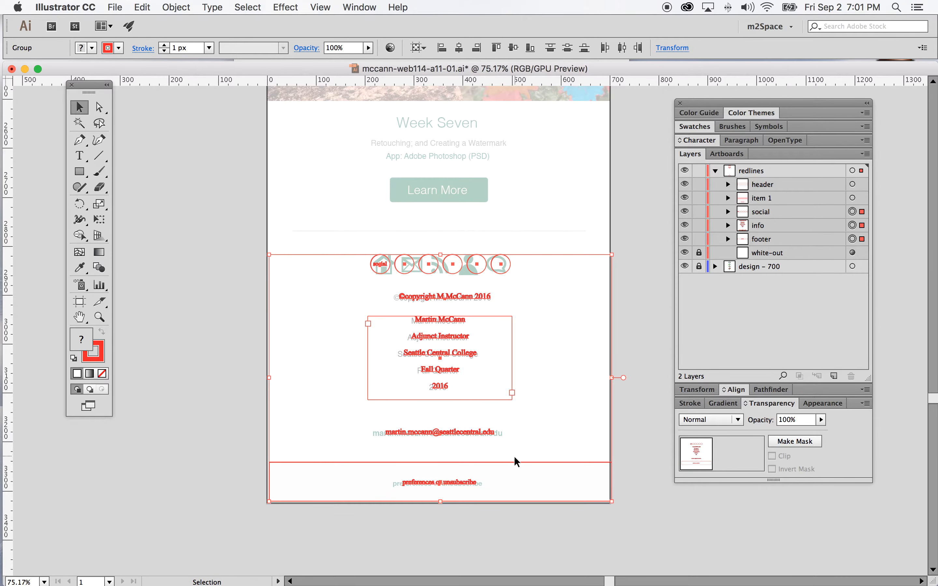
pyautogui.moveTo(514, 462); pyautogui.dragTo(513, 461)
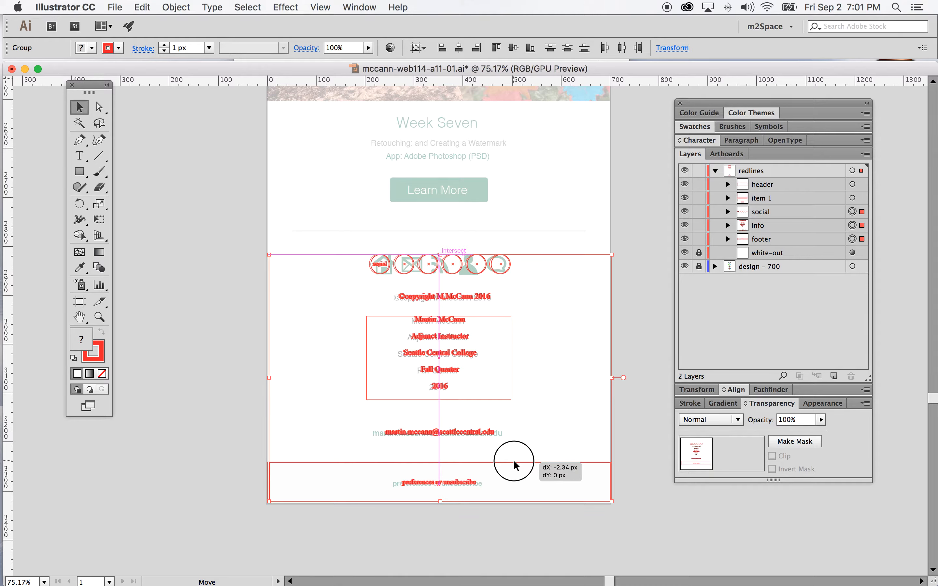
pyautogui.moveTo(514, 461); pyautogui.dragTo(514, 462)
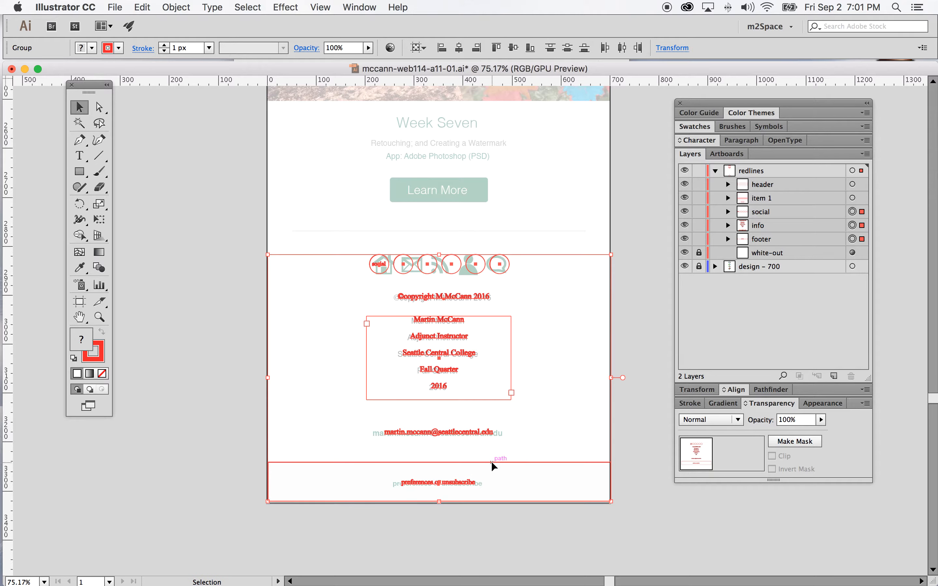
pyautogui.press('Up')
pyautogui.press('Down')
pyautogui.press('Down')
pyautogui.press('Down')
pyautogui.press('Down')
pyautogui.press('Down')
pyautogui.press('Down')
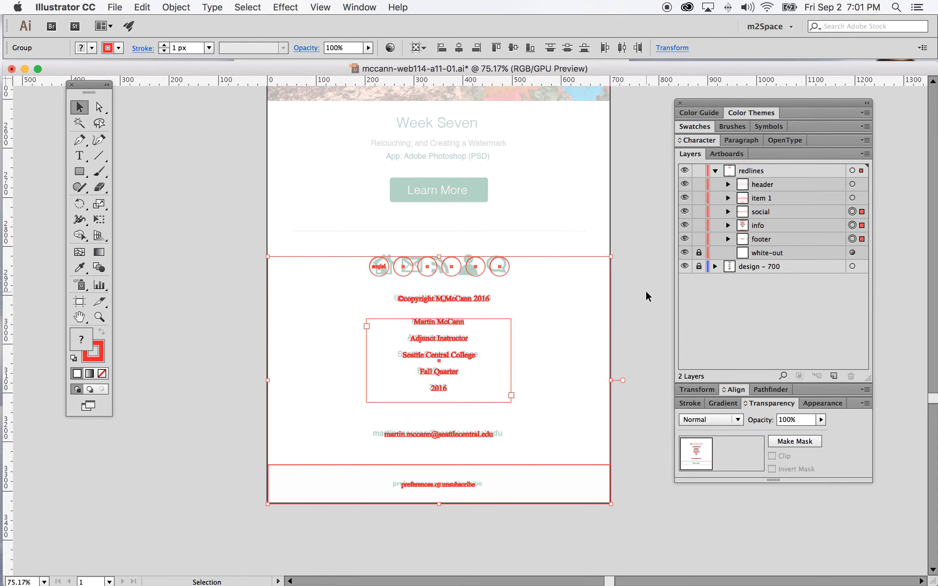
pyautogui.click(646, 293)
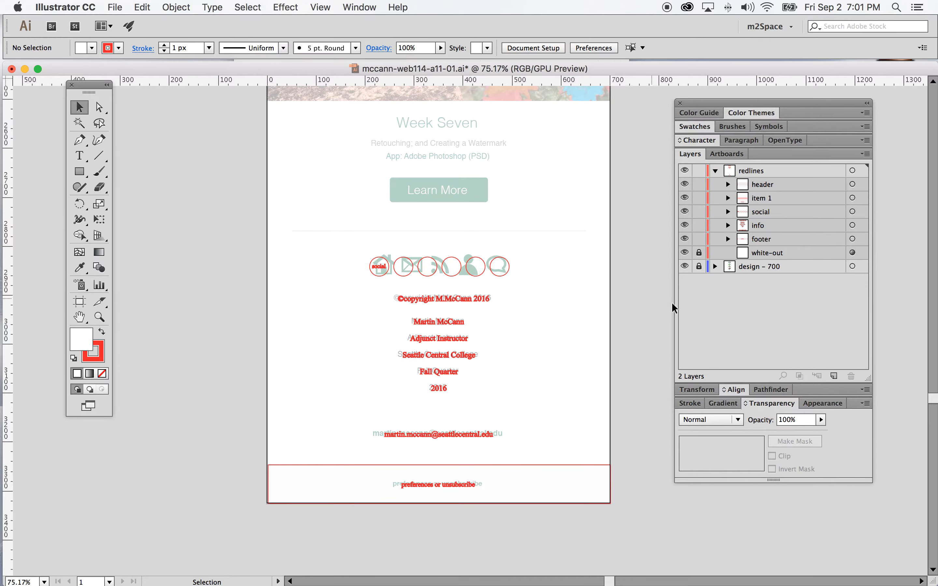
# Step: Delete the text objects from the info group and show its copyright, address and add outline boxes
pyautogui.click(728, 226)
pyautogui.click(792, 241)
pyautogui.moveTo(794, 244); pyautogui.dragTo(851, 376)
pyautogui.moveTo(820, 256); pyautogui.dragTo(851, 376)
pyautogui.moveTo(817, 271); pyautogui.dragTo(851, 376)
pyautogui.moveTo(685, 267); pyautogui.dragTo(685, 239)
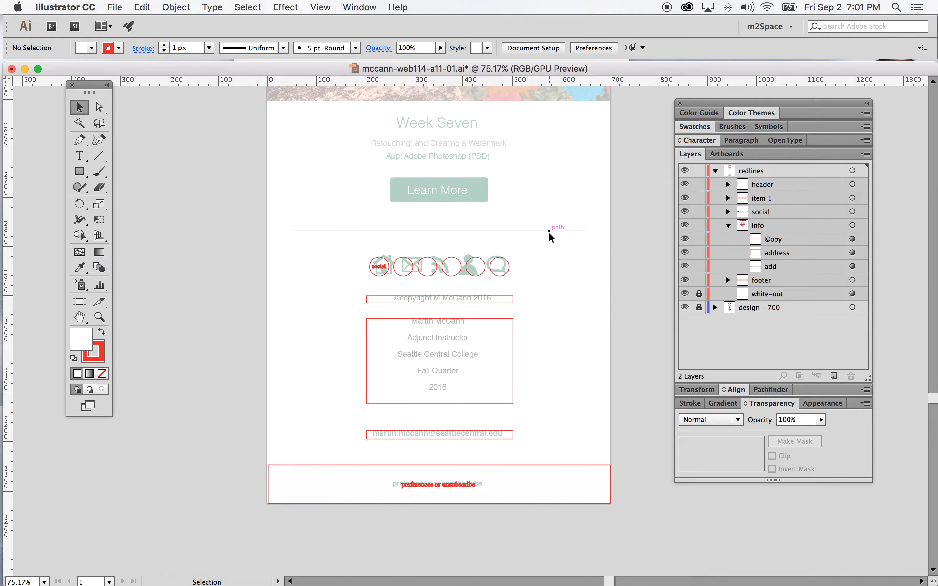
# Step: Delete the "preferences or unsubscribe" text from the footer group, keeping its outline, and collapse the info group
pyautogui.click(728, 281)
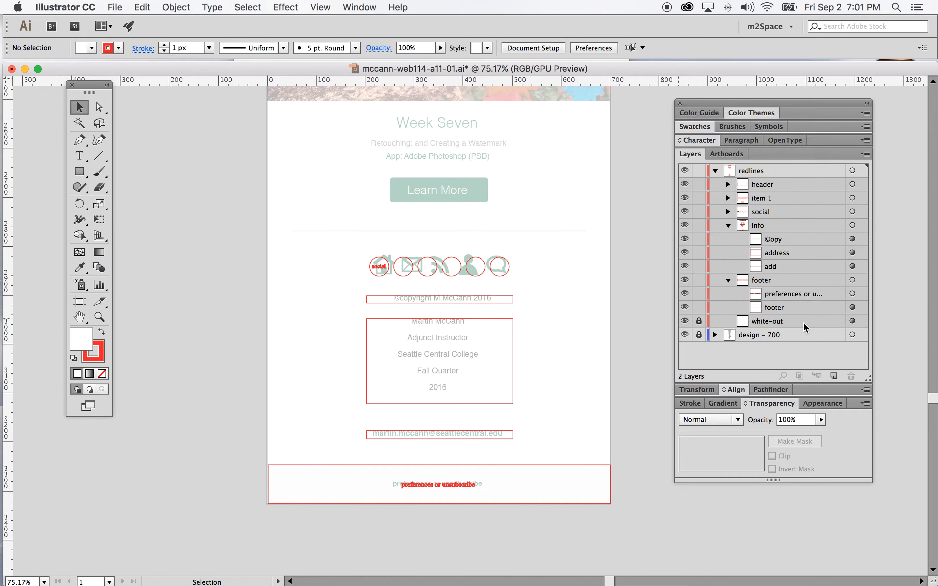
pyautogui.moveTo(808, 294); pyautogui.dragTo(851, 376)
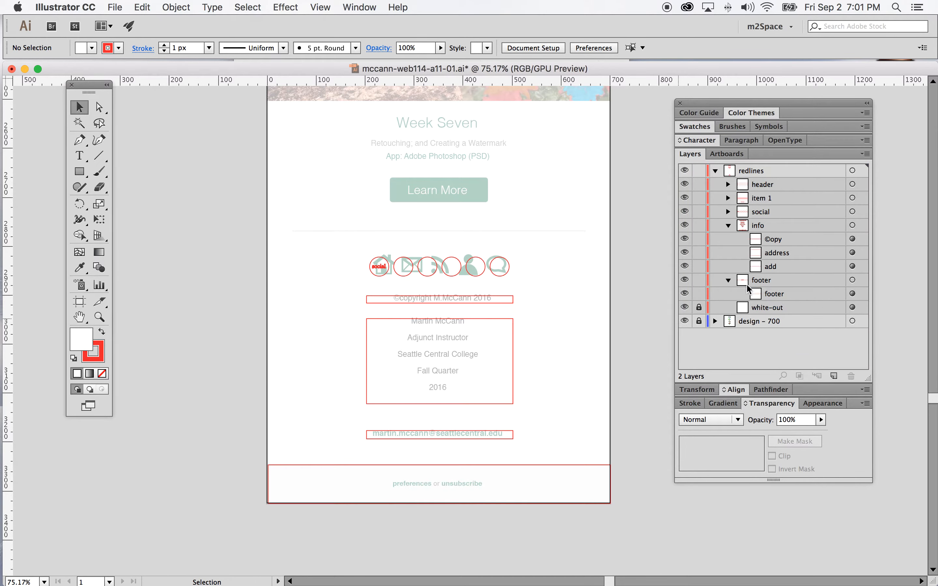
pyautogui.click(315, 6)
pyautogui.click(342, 157)
pyautogui.click(728, 226)
# Step: Shorten the content outline of the item 1 group so its lower edge ends just below the "App: Adobe Illustrator (AI)" line
pyautogui.press('z')
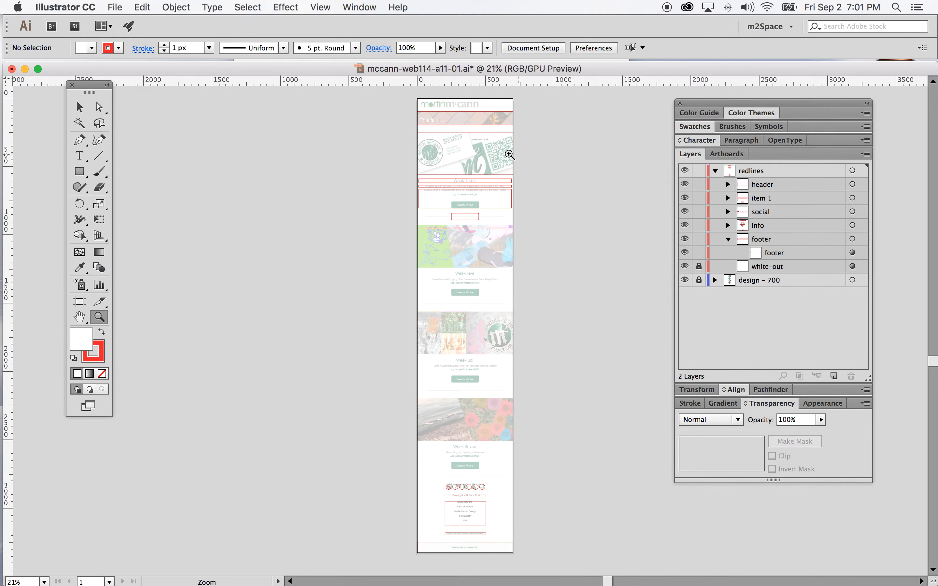
pyautogui.click(478, 143)
pyautogui.click(459, 357)
pyautogui.click(455, 351)
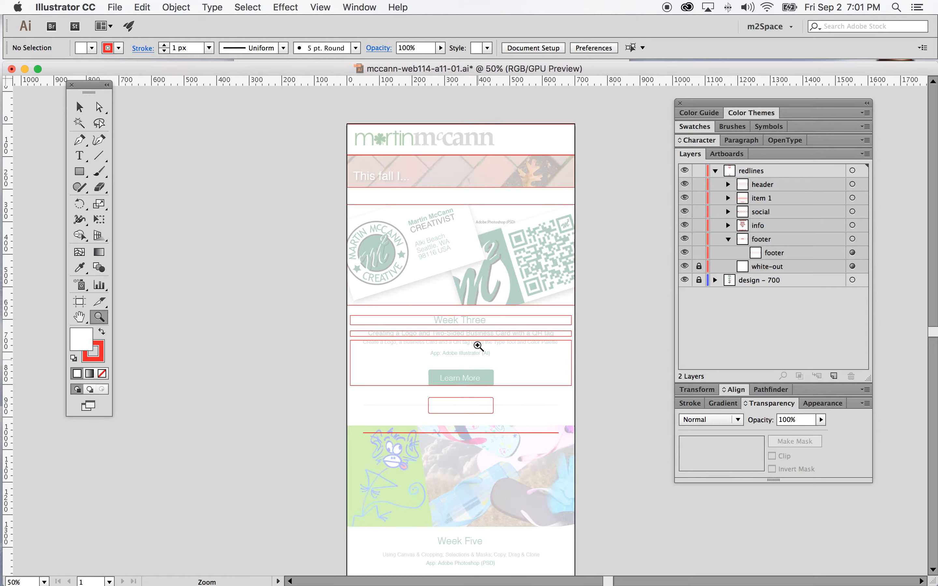
pyautogui.click(477, 341)
pyautogui.click(477, 334)
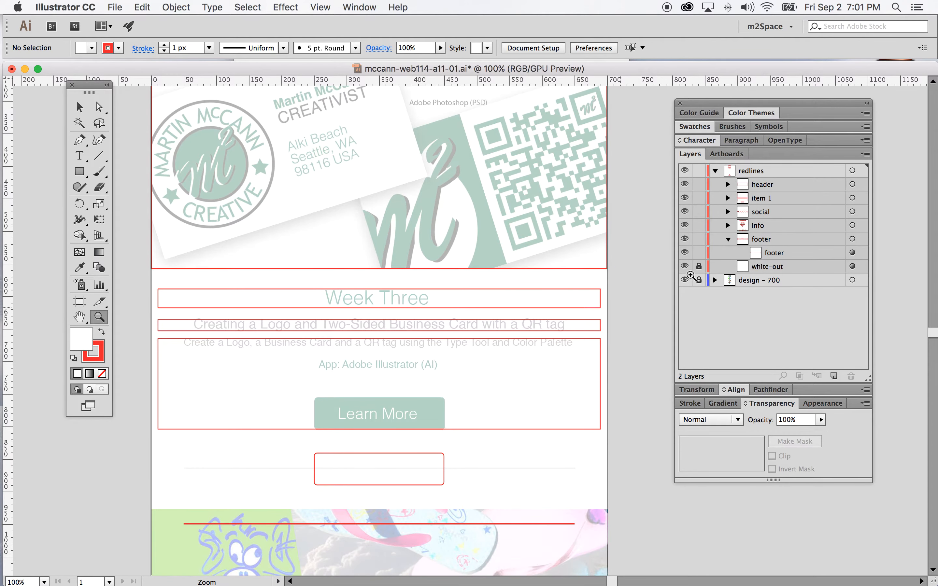
pyautogui.click(728, 198)
pyautogui.click(79, 108)
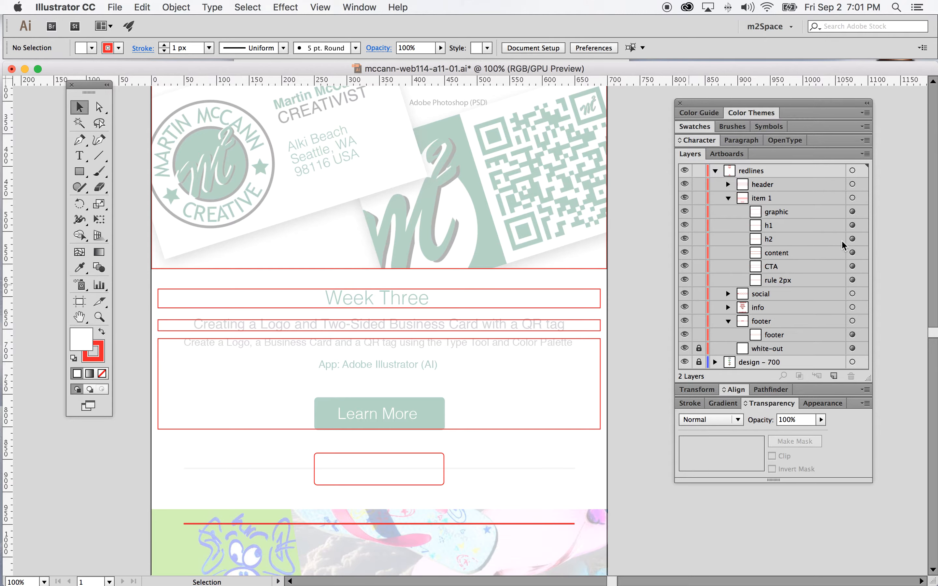
pyautogui.click(852, 253)
pyautogui.moveTo(381, 430); pyautogui.dragTo(380, 375)
# Step: Move the CTA and rule 2px outlines up together onto the design's Learn More button and divider line, and deselect them
pyautogui.click(852, 266)
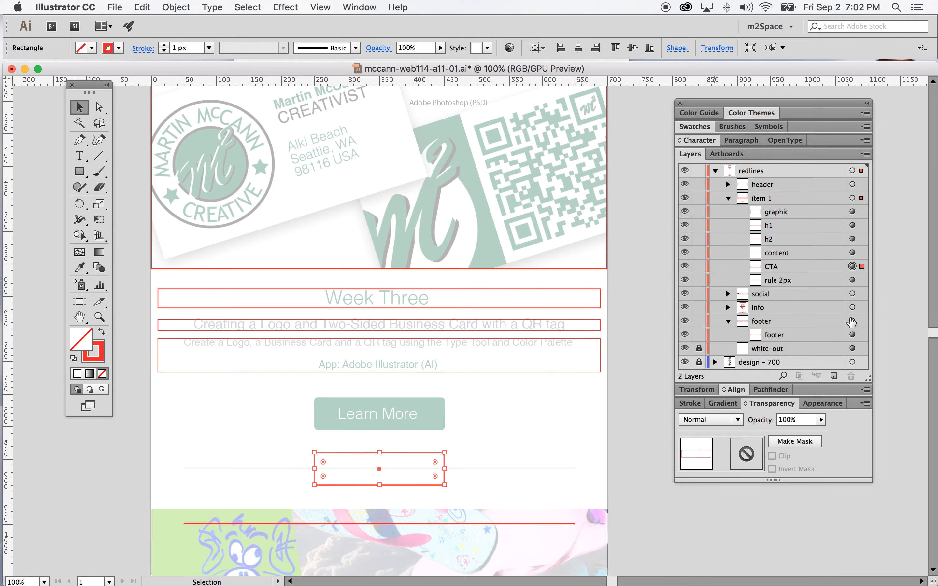
pyautogui.keyDown('shift'); pyautogui.click(853, 281); pyautogui.keyUp('shift')
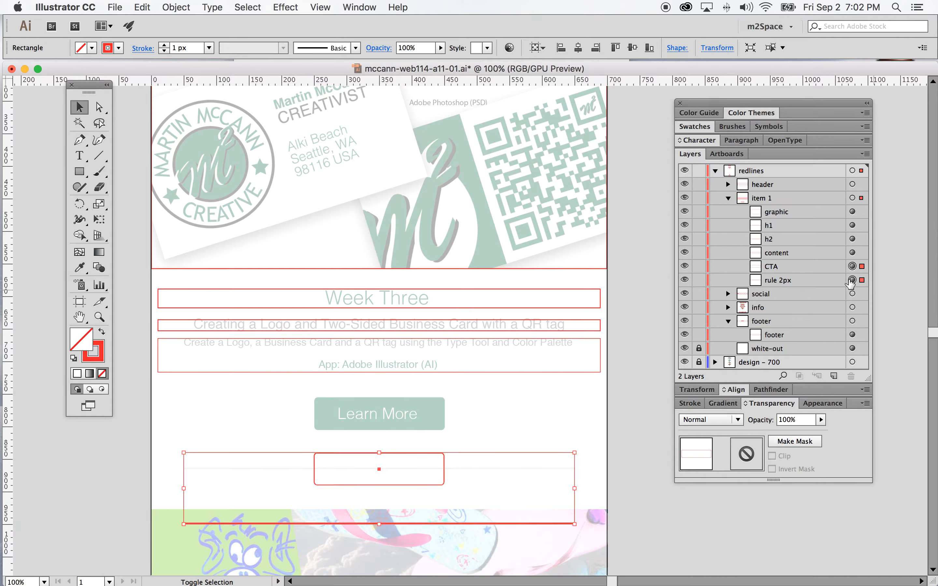
pyautogui.click(427, 428)
pyautogui.click(427, 452)
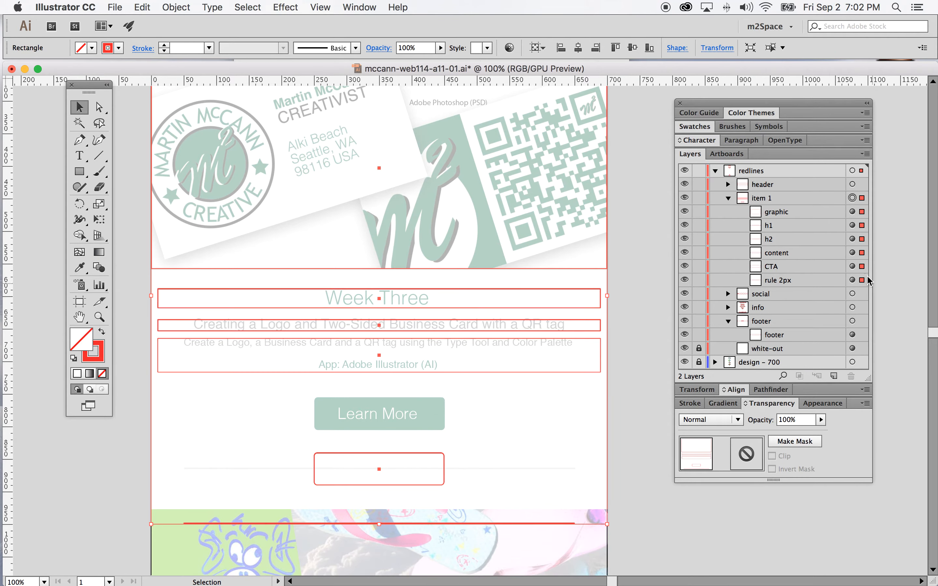
pyautogui.click(852, 267)
pyautogui.keyDown('shift'); pyautogui.click(853, 281); pyautogui.keyUp('shift')
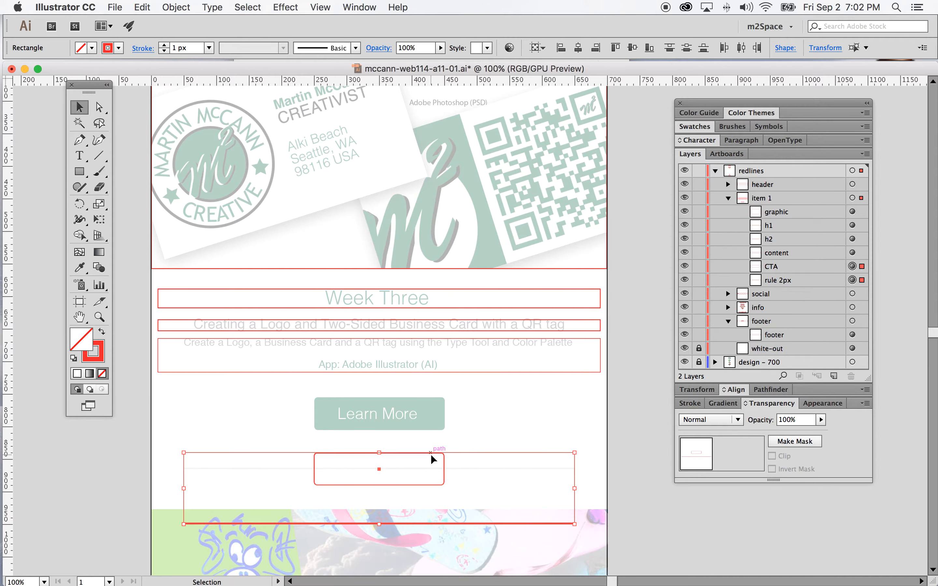
pyautogui.moveTo(433, 458); pyautogui.dragTo(432, 400)
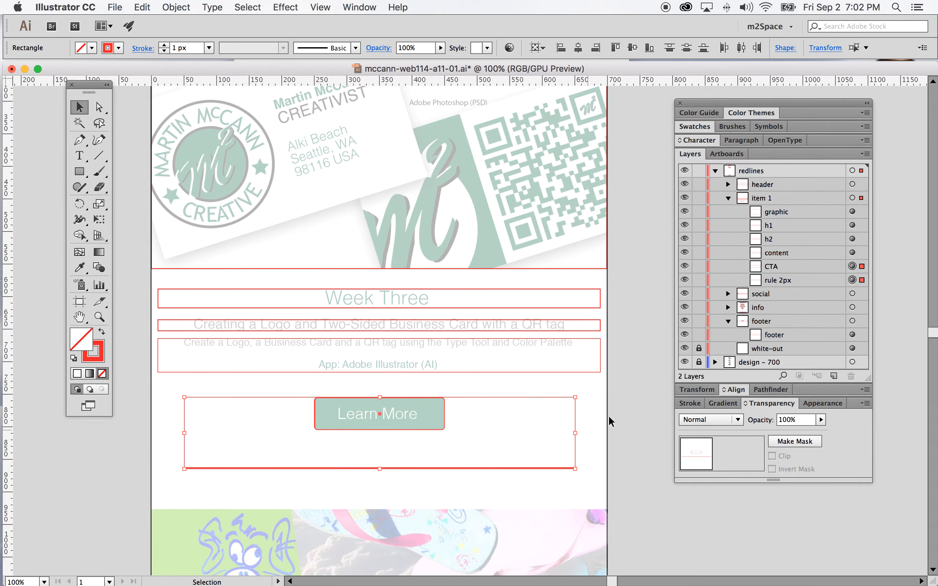
pyautogui.click(599, 411)
# Step: Delete the social label and the icon1 to icon6 circle outlines from the redlines' social group, and collapse item 1
pyautogui.scroll(-15, 589, 414)
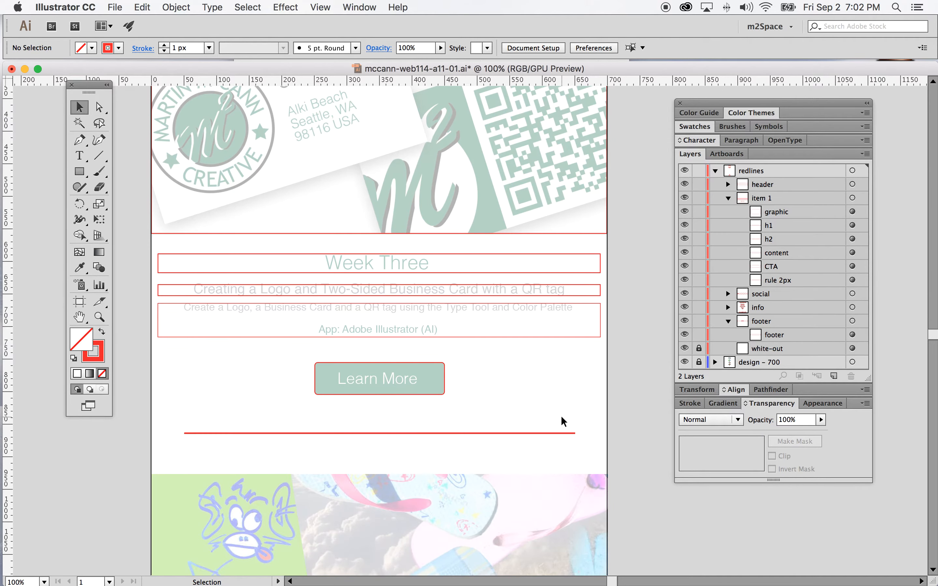
pyautogui.scroll(-20, 560, 415)
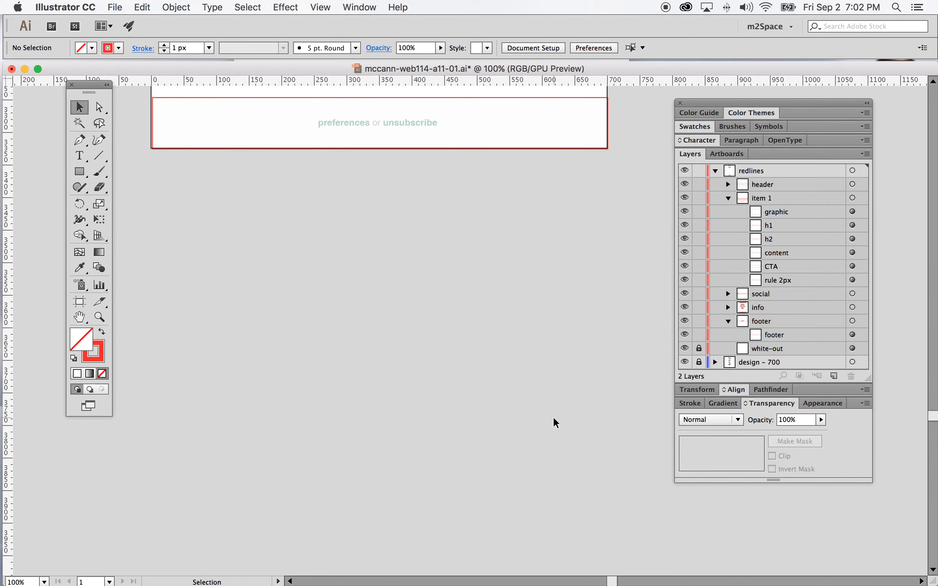
pyautogui.scroll(10, 553, 417)
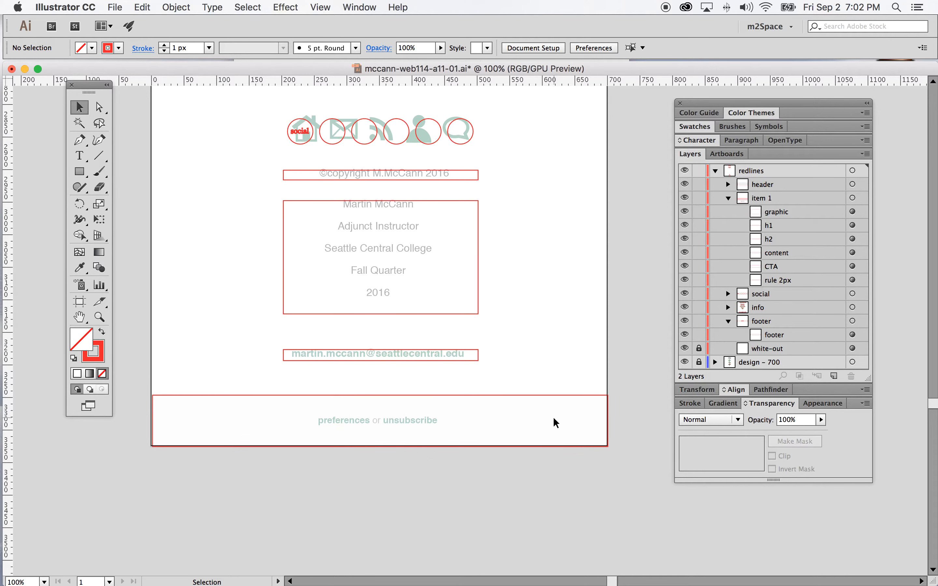
pyautogui.click(729, 199)
pyautogui.click(727, 212)
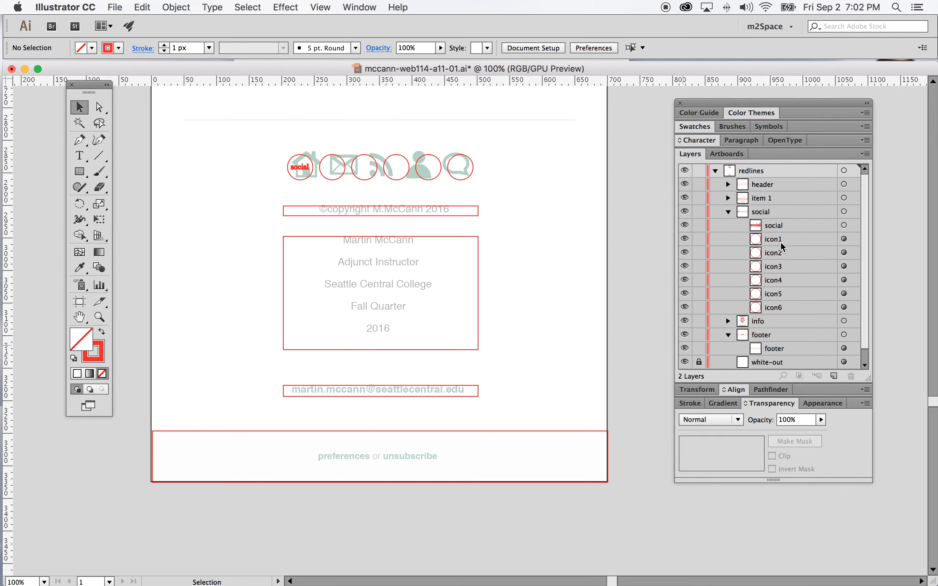
pyautogui.click(801, 227)
pyautogui.moveTo(801, 232); pyautogui.dragTo(851, 376)
pyautogui.click(830, 226)
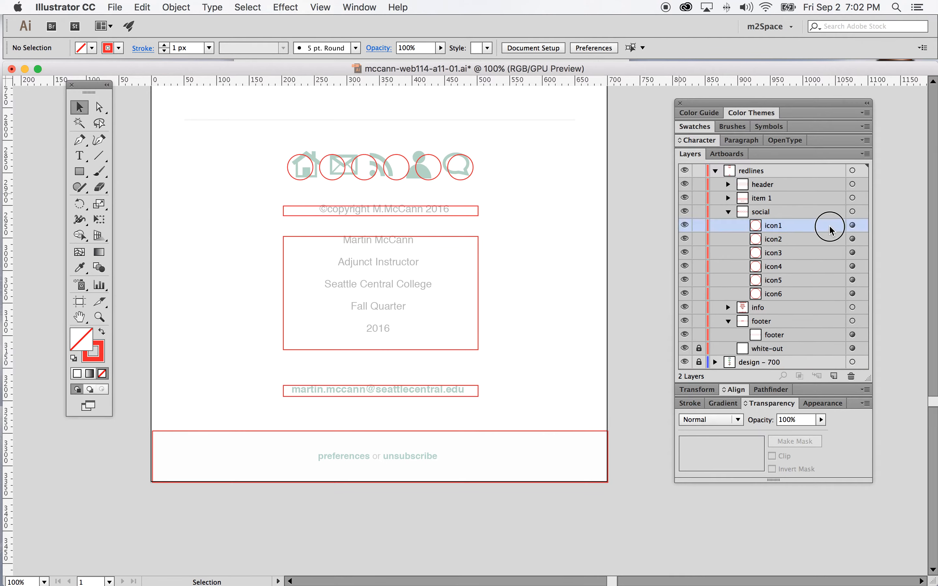
pyautogui.keyDown('shift'); pyautogui.click(819, 294); pyautogui.keyUp('shift')
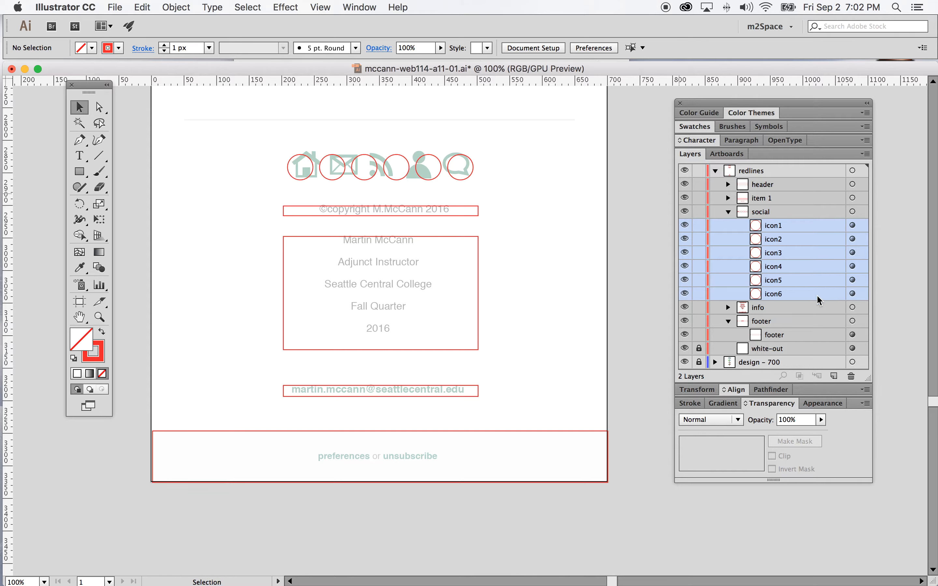
pyautogui.moveTo(819, 293); pyautogui.dragTo(851, 376)
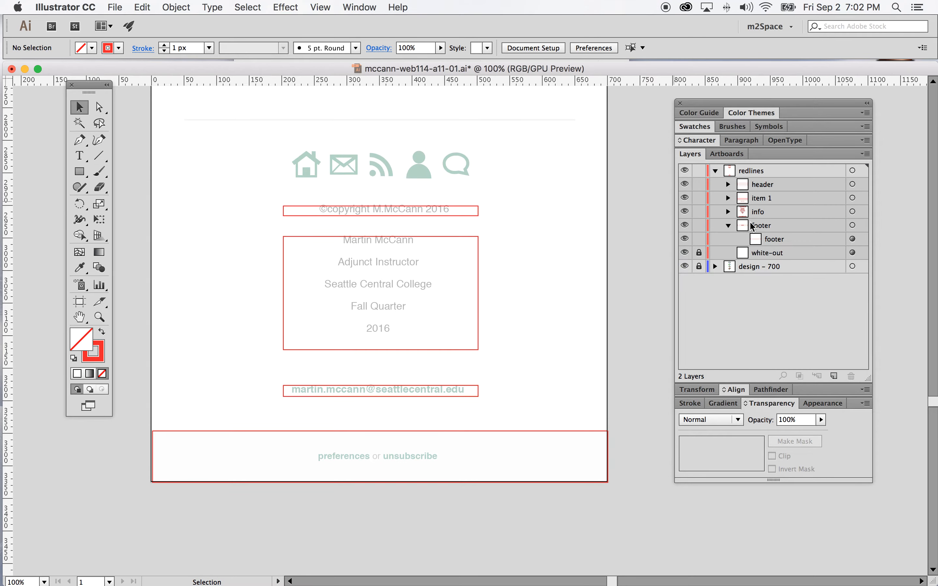
# Step: Nudge the copyright and address outlines of the info group up slightly over their text, and collapse the group
pyautogui.click(729, 212)
pyautogui.click(852, 225)
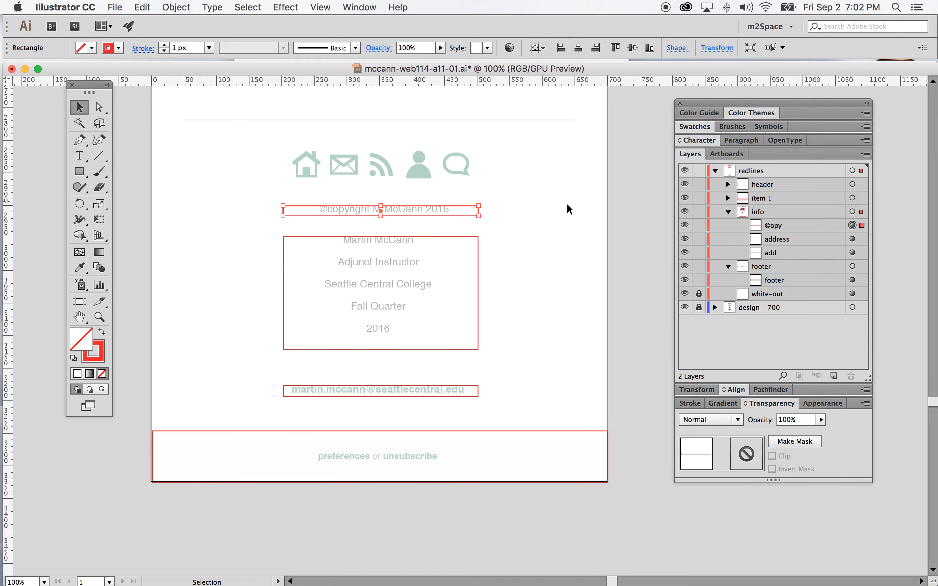
pyautogui.press('Up')
pyautogui.press('Up')
pyautogui.click(852, 239)
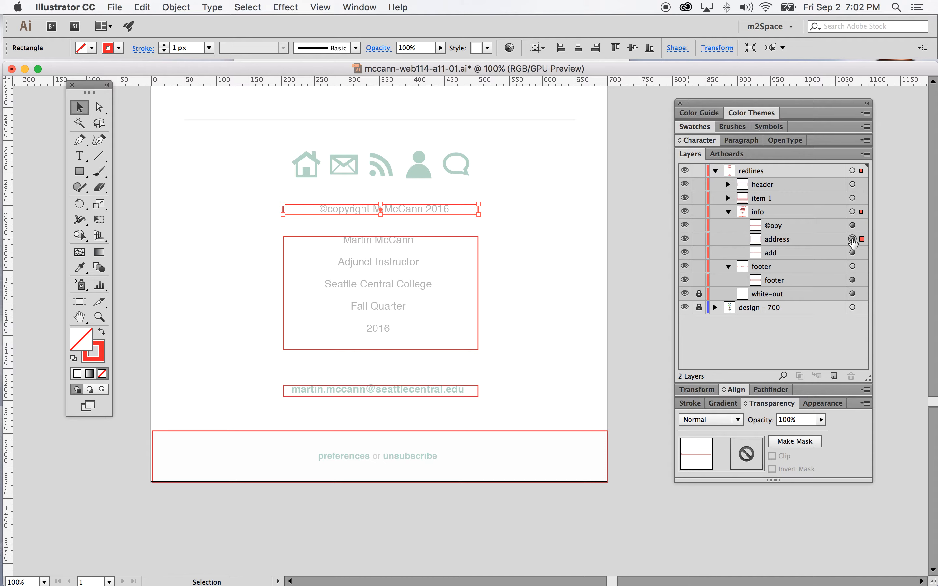
pyautogui.click(853, 252)
pyautogui.click(729, 212)
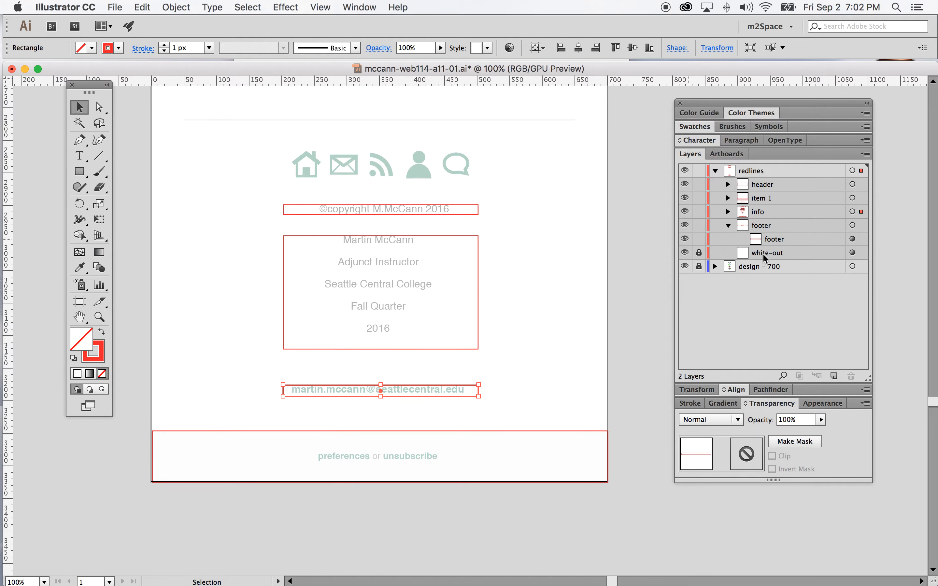
pyautogui.click(525, 355)
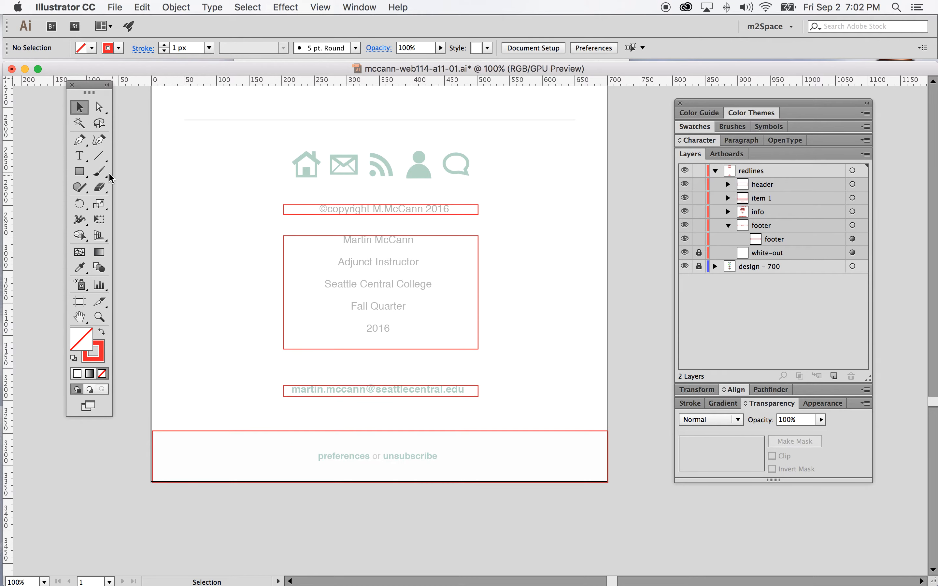
# Step: Draw a rectangular outline around the design's home icon and duplicate it within the redlines layer
pyautogui.click(80, 173)
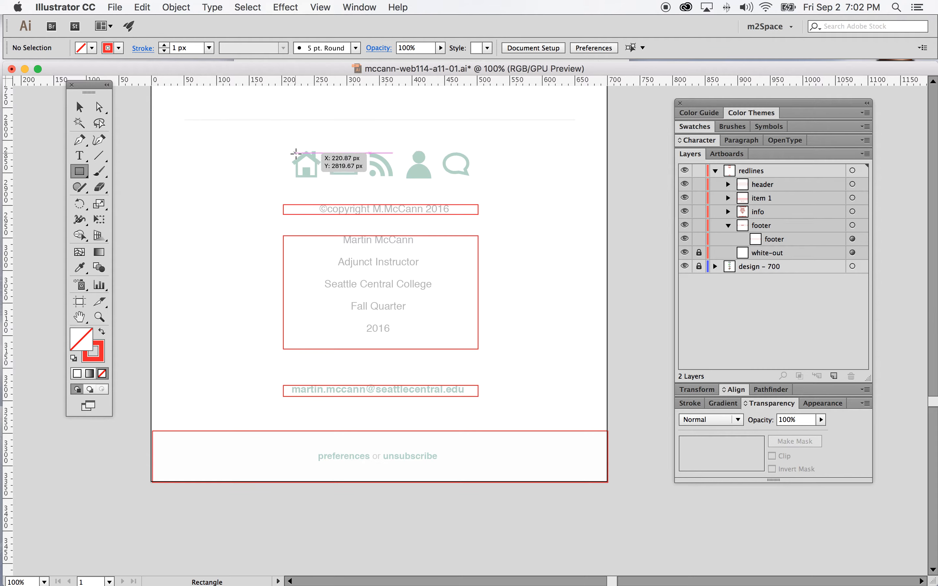
pyautogui.moveTo(296, 153); pyautogui.dragTo(319, 180)
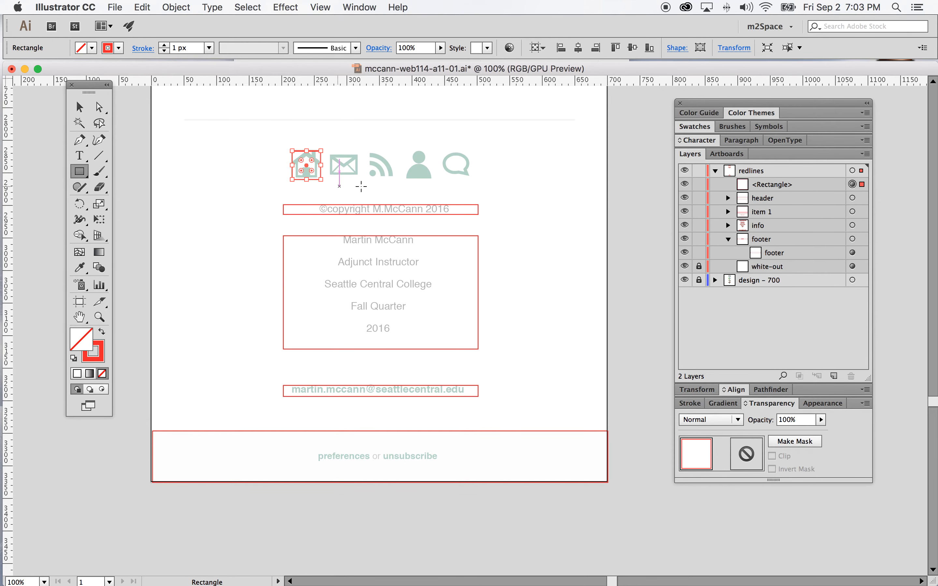
pyautogui.moveTo(810, 187); pyautogui.dragTo(834, 375)
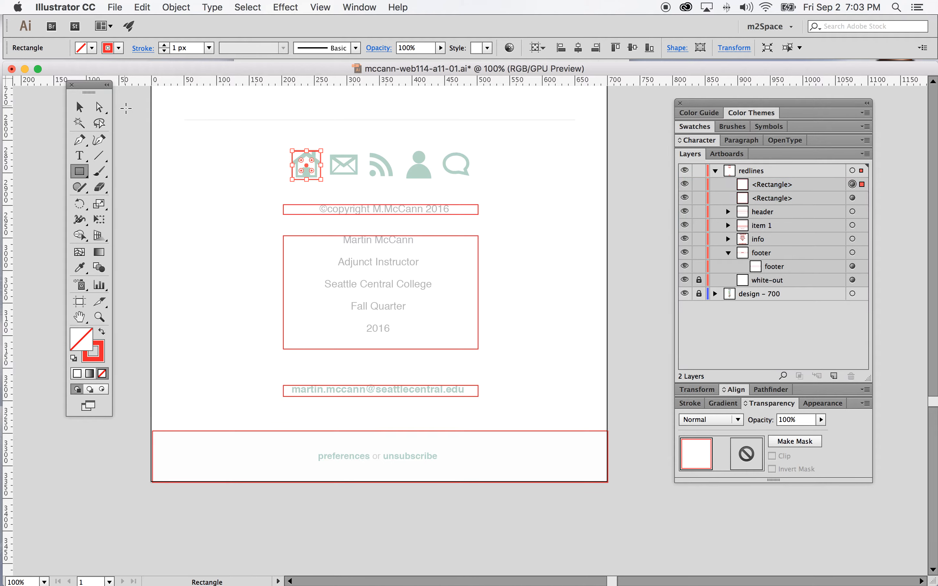
# Step: Move the duplicate rectangle over the design's envelope icon and deselect it
pyautogui.click(80, 112)
pyautogui.click(313, 179)
pyautogui.click(358, 179)
pyautogui.click(853, 184)
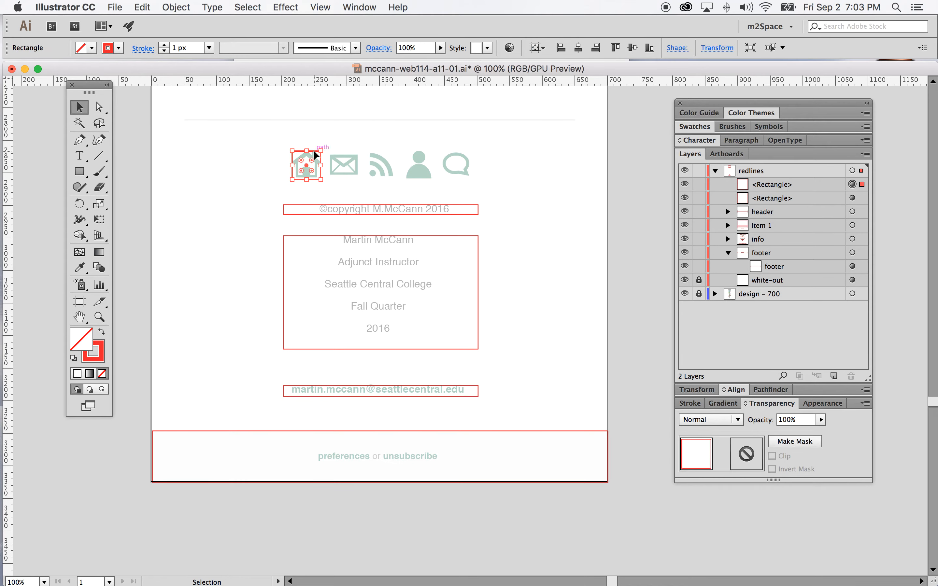
pyautogui.moveTo(312, 151); pyautogui.dragTo(349, 153)
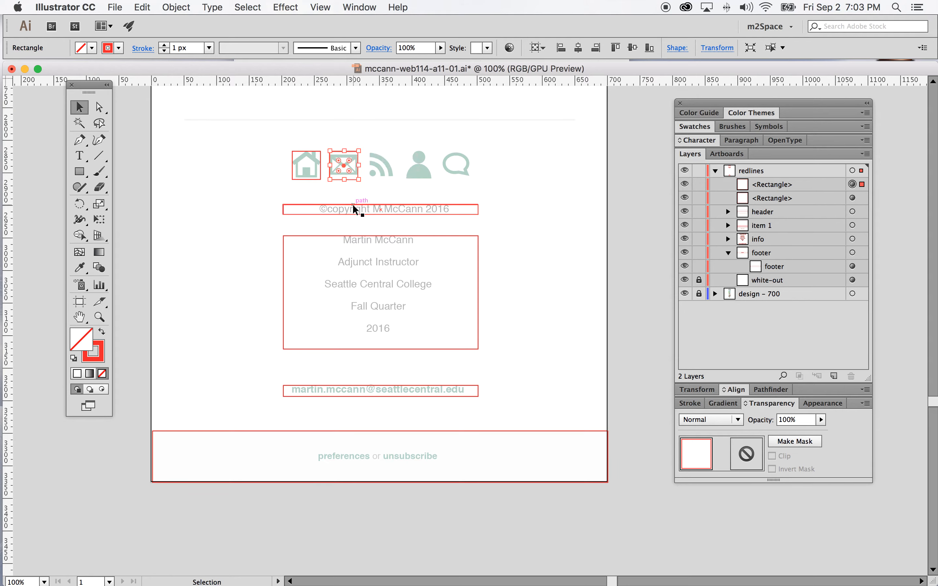
pyautogui.click(527, 292)
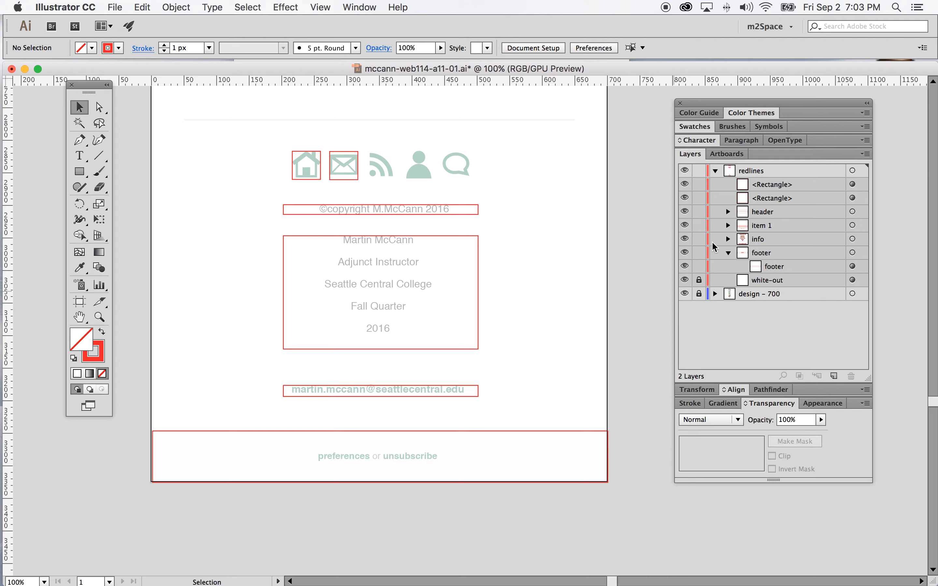
# Step: Duplicate the info group's add outline into the footer group and place the copy around the "preferences or unsubscribe" text
pyautogui.click(729, 240)
pyautogui.click(799, 285)
pyautogui.moveTo(798, 285); pyautogui.dragTo(834, 377)
pyautogui.moveTo(793, 278); pyautogui.dragTo(794, 314)
pyautogui.click(852, 307)
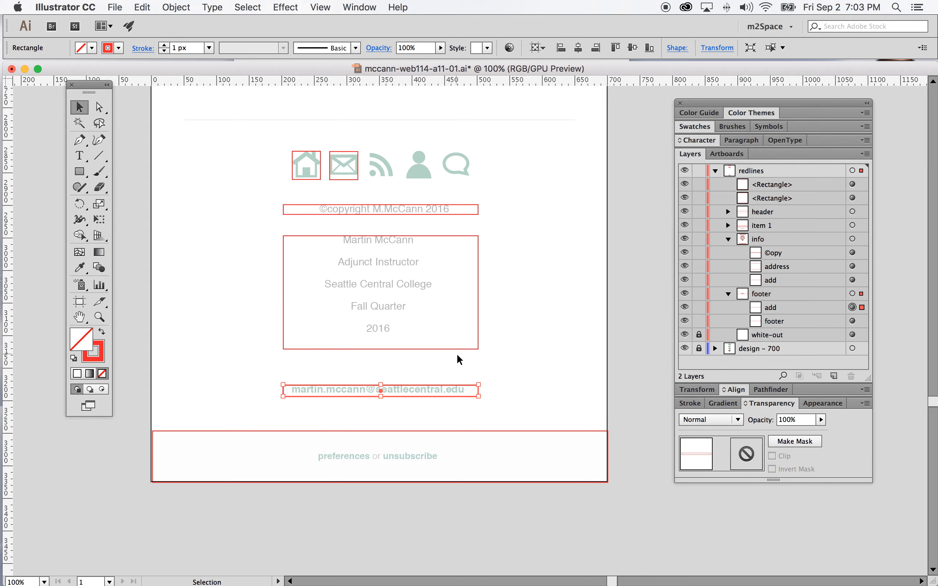
pyautogui.moveTo(450, 395); pyautogui.dragTo(447, 458)
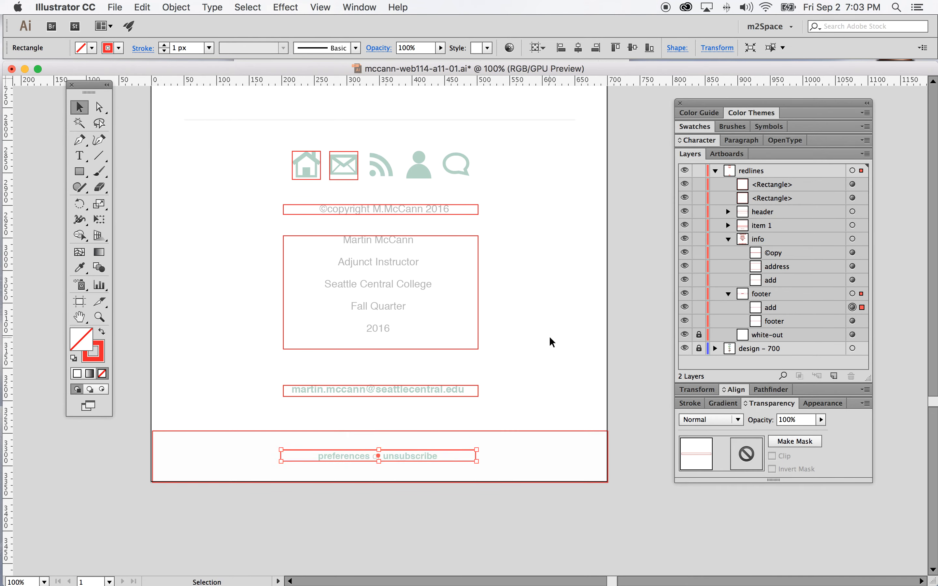
pyautogui.click(647, 225)
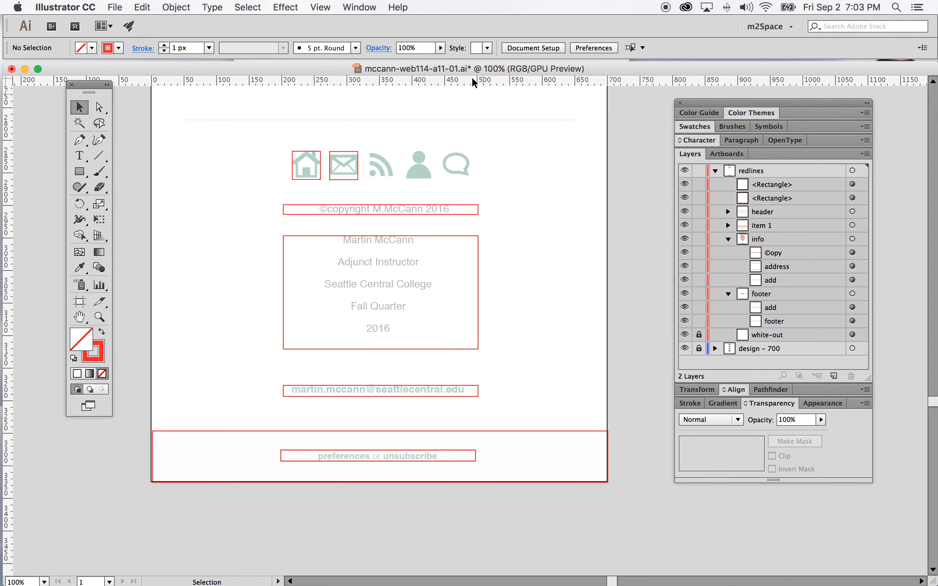
# Step: Collapse the info and footer groups in the redlines layer
pyautogui.hscroll(1, 450, 78)
pyautogui.click(355, 1)
pyautogui.moveTo(320, 7)
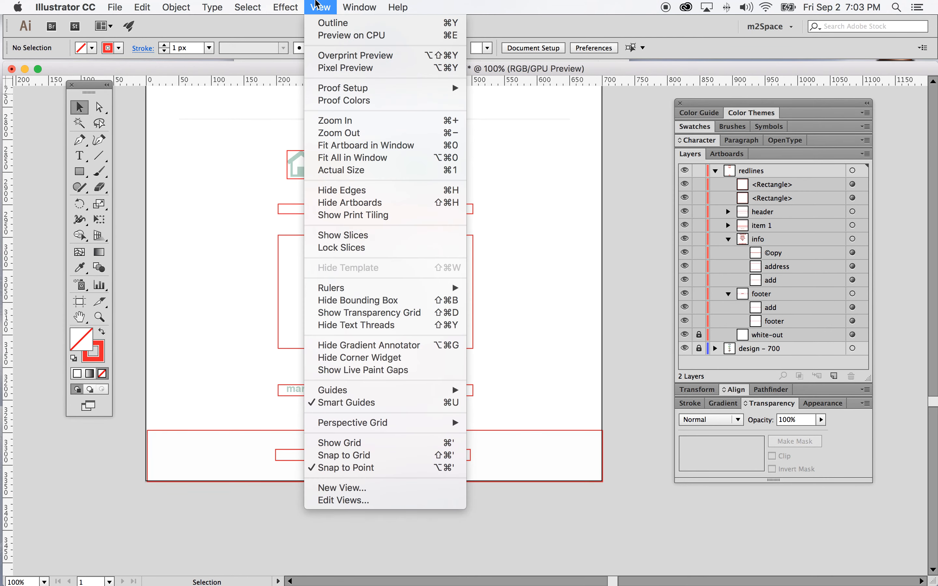
pyautogui.click(339, 146)
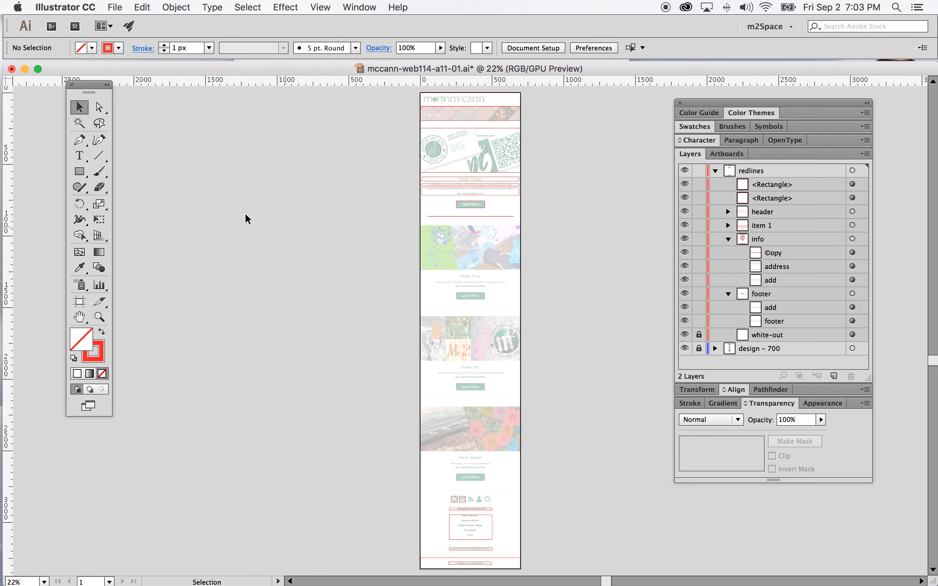
pyautogui.click(99, 317)
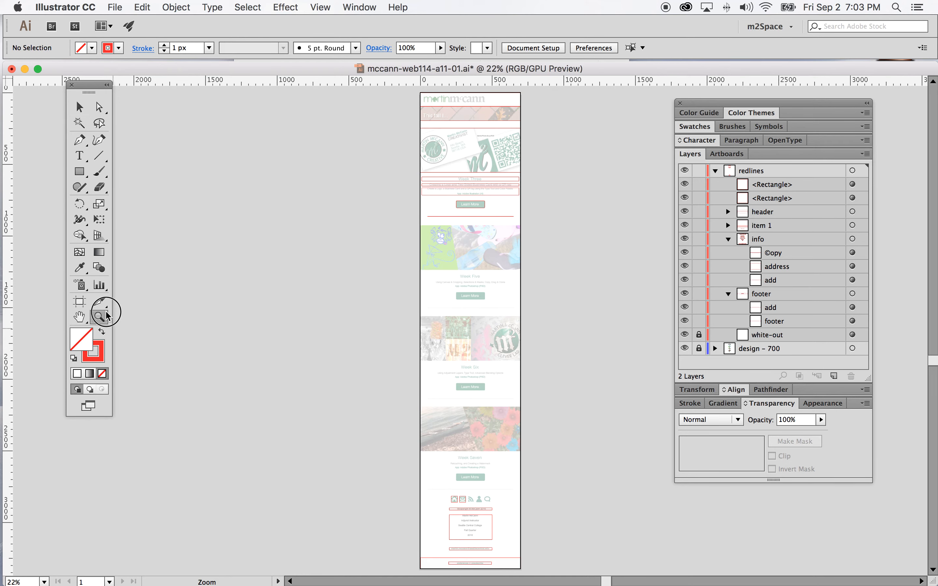
pyautogui.moveTo(424, 183); pyautogui.dragTo(496, 331)
pyautogui.moveTo(452, 170); pyautogui.dragTo(543, 310)
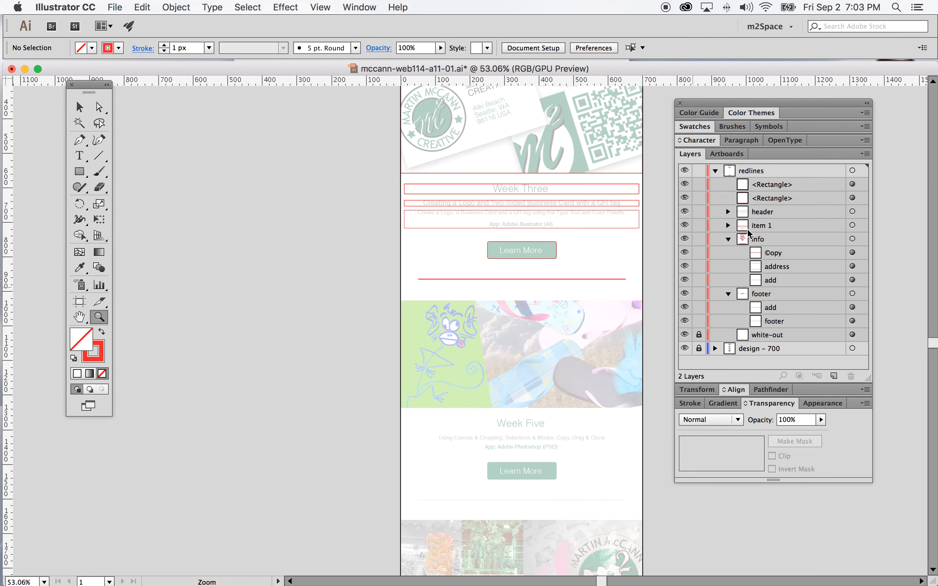
pyautogui.click(729, 239)
pyautogui.click(729, 253)
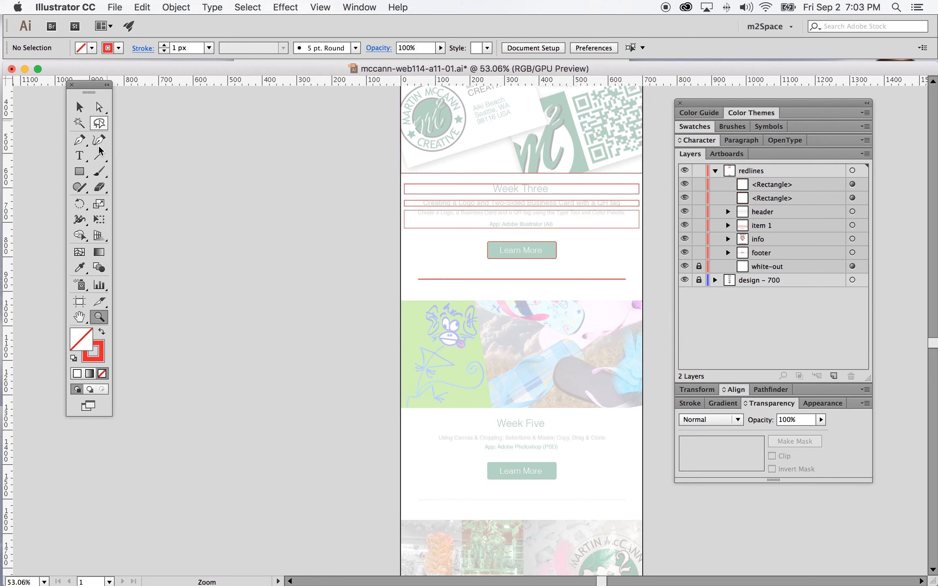
# Step: Prepare the Line Segment tool near the Week Five image's upper-left corner with no stroke and a red fill
pyautogui.click(102, 159)
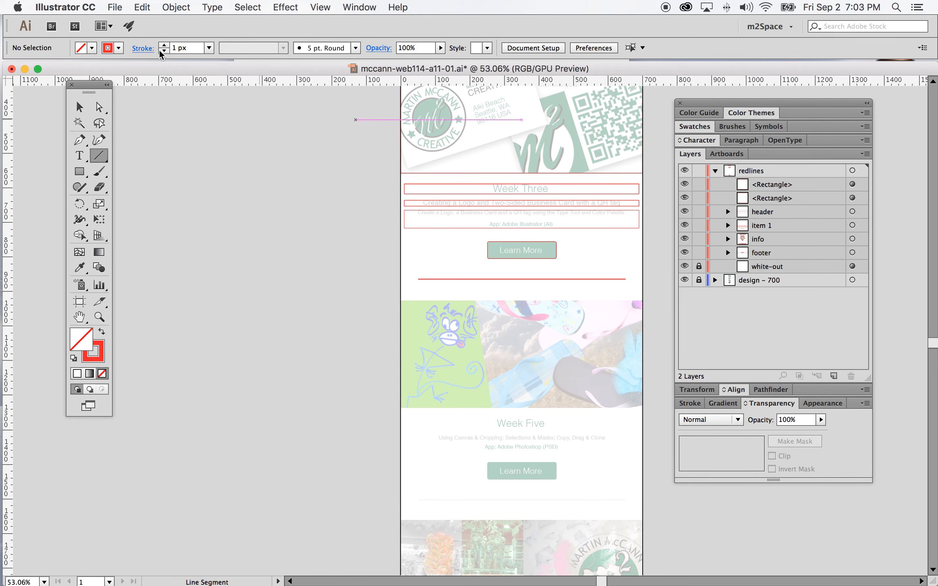
pyautogui.click(79, 171)
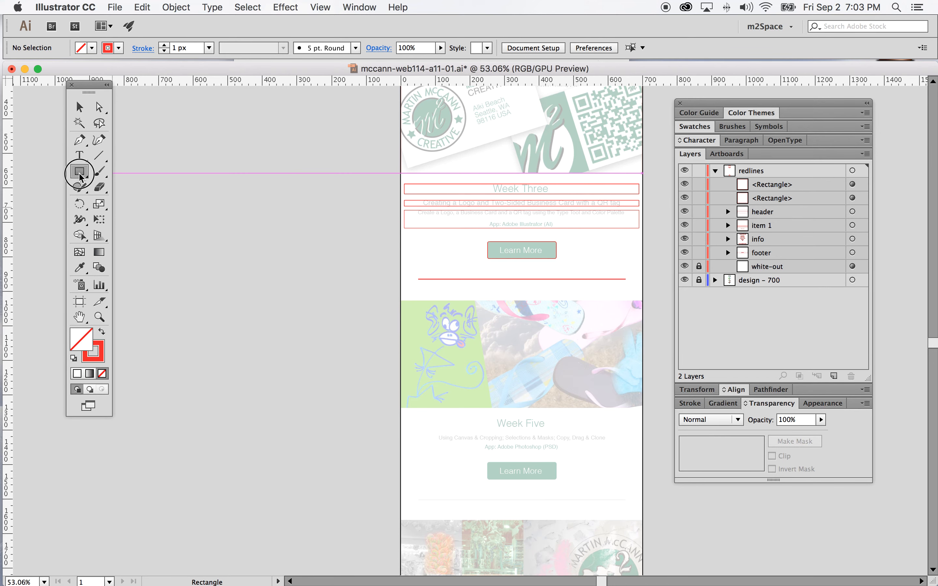
pyautogui.click(99, 317)
pyautogui.click(437, 305)
pyautogui.click(473, 325)
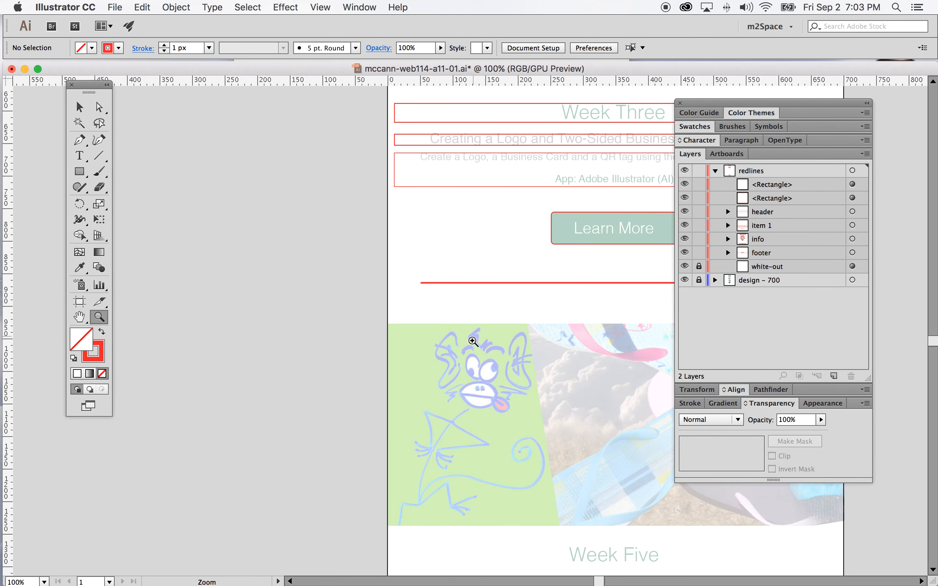
pyautogui.click(457, 310)
pyautogui.click(99, 156)
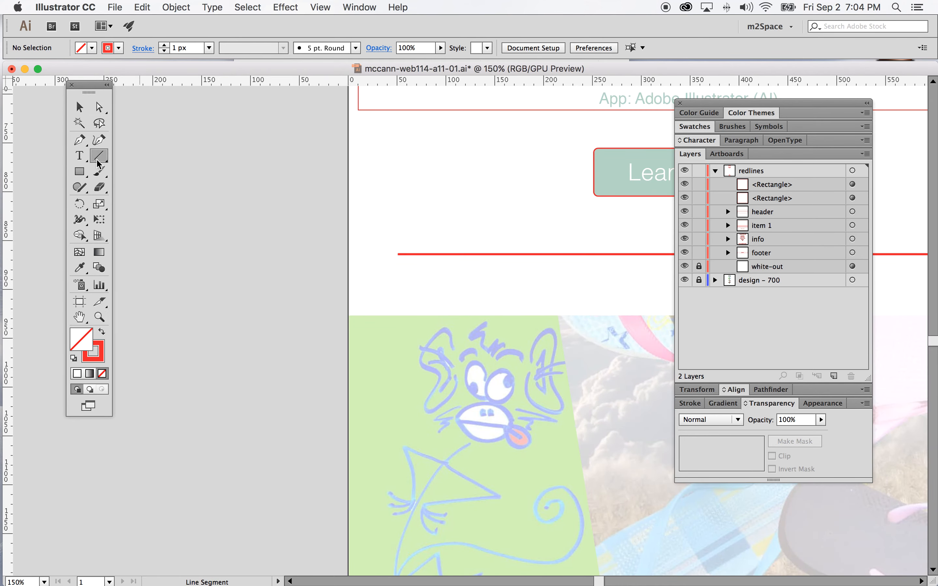
pyautogui.click(118, 47)
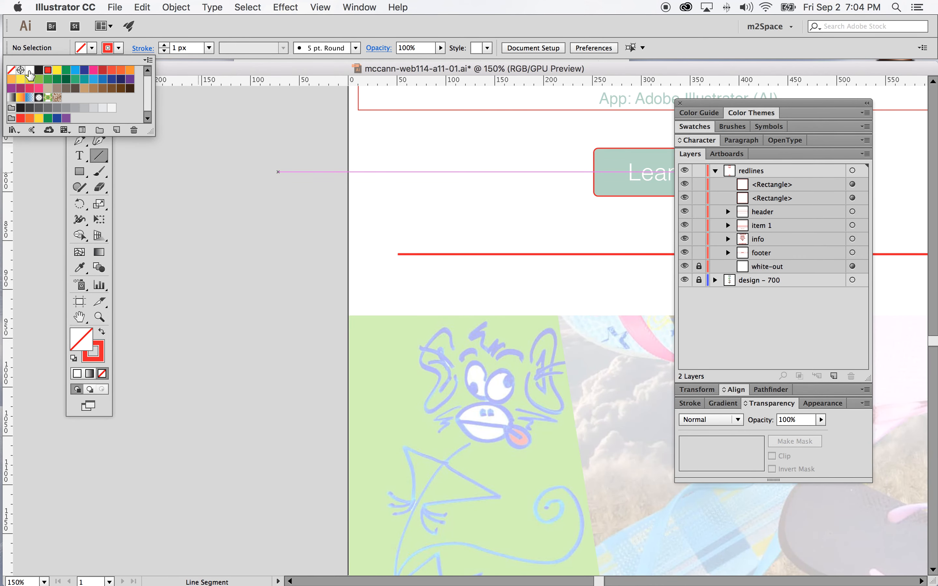
pyautogui.click(11, 69)
pyautogui.click(92, 48)
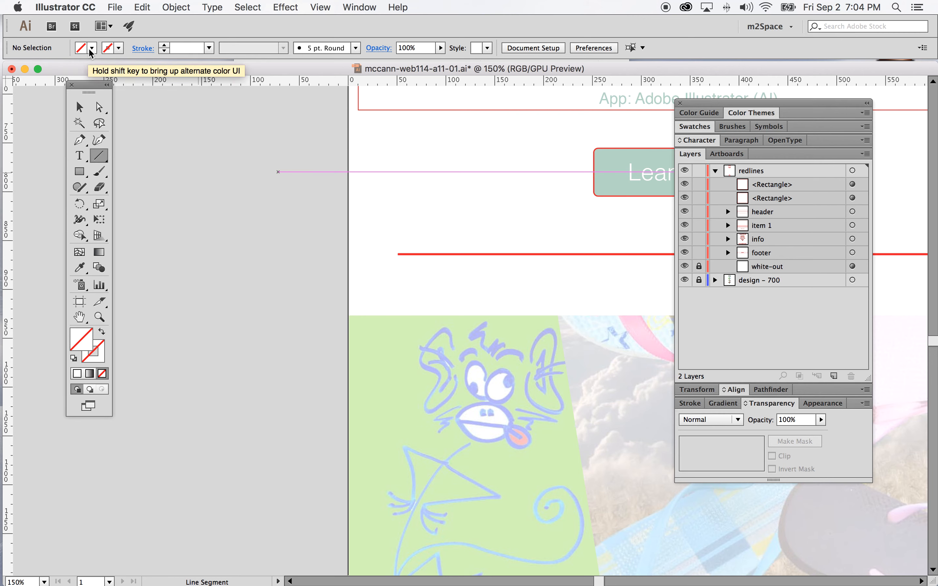
pyautogui.click(92, 48)
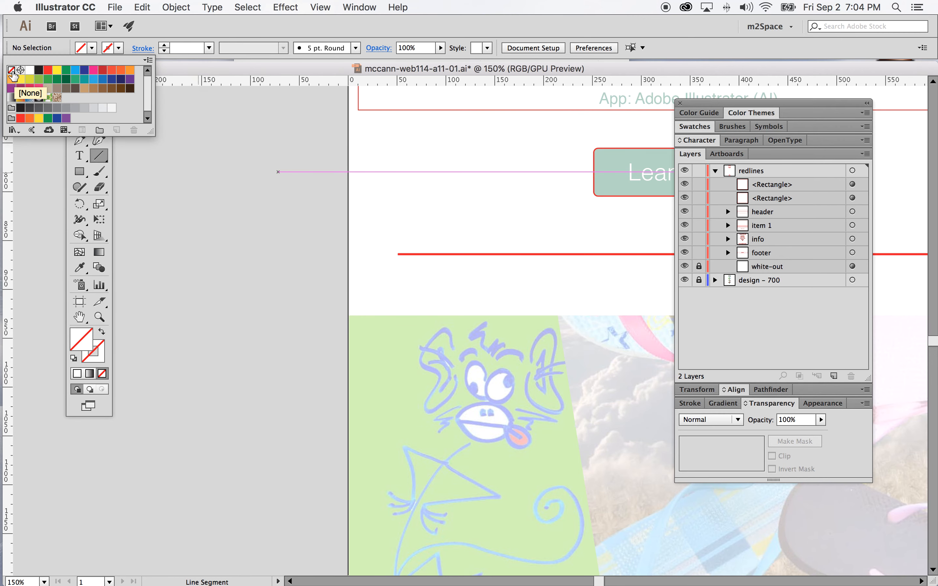
pyautogui.click(48, 70)
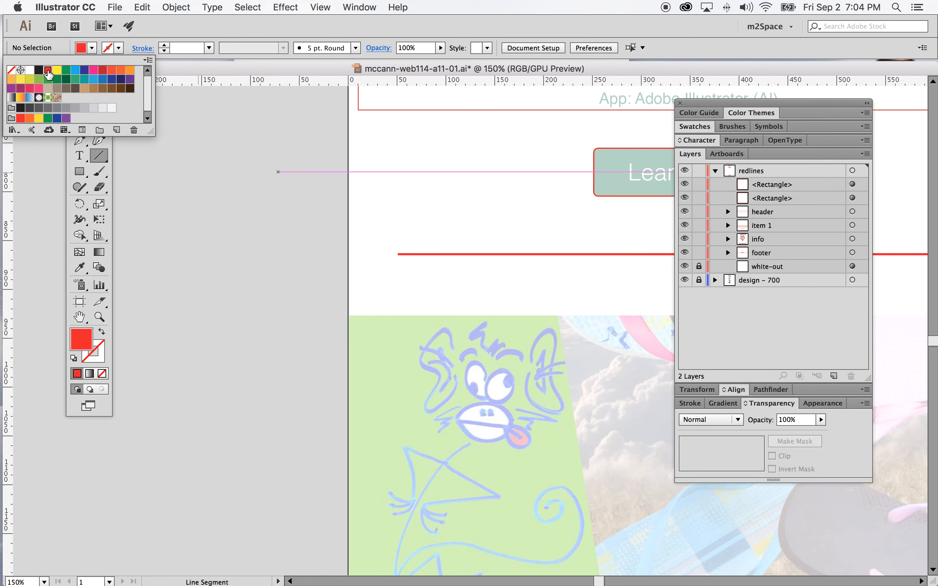
# Step: Draw a horizontal line about 75 px long from the artboard's left edge along the Week Five image's upper edge, with a 2 px stroke
pyautogui.click(348, 320)
pyautogui.moveTo(348, 316); pyautogui.dragTo(423, 316)
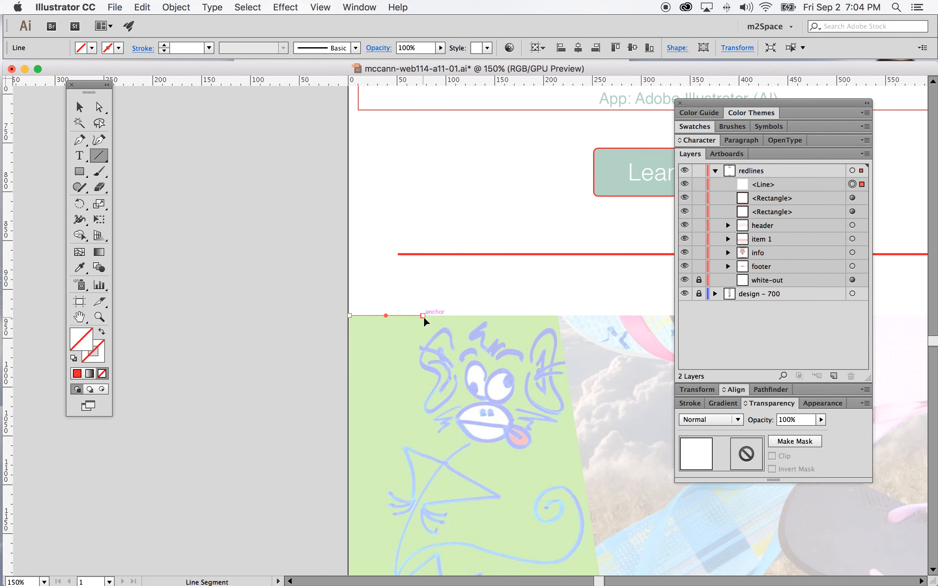
pyautogui.click(209, 48)
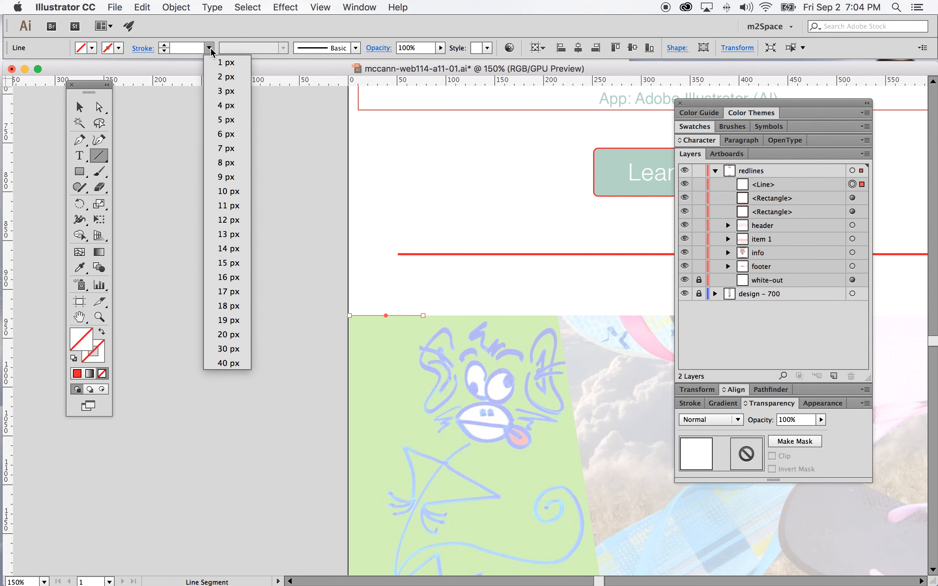
pyautogui.click(225, 77)
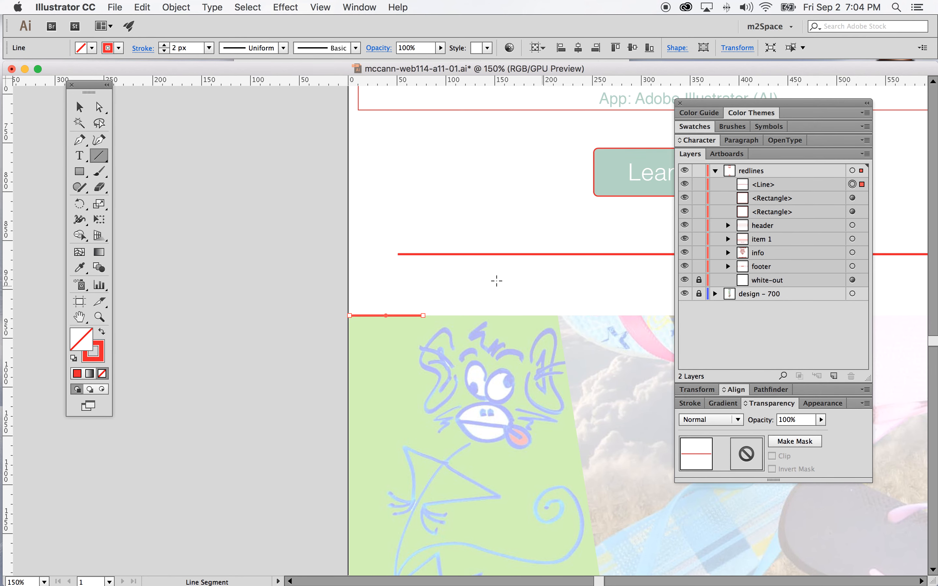
# Step: Draw a second horizontal line about 110 px long from the artboard's left edge, level with the divider above the social icons, and deselect it
pyautogui.scroll(-3, 160, 168)
pyautogui.scroll(-12, 159, 168)
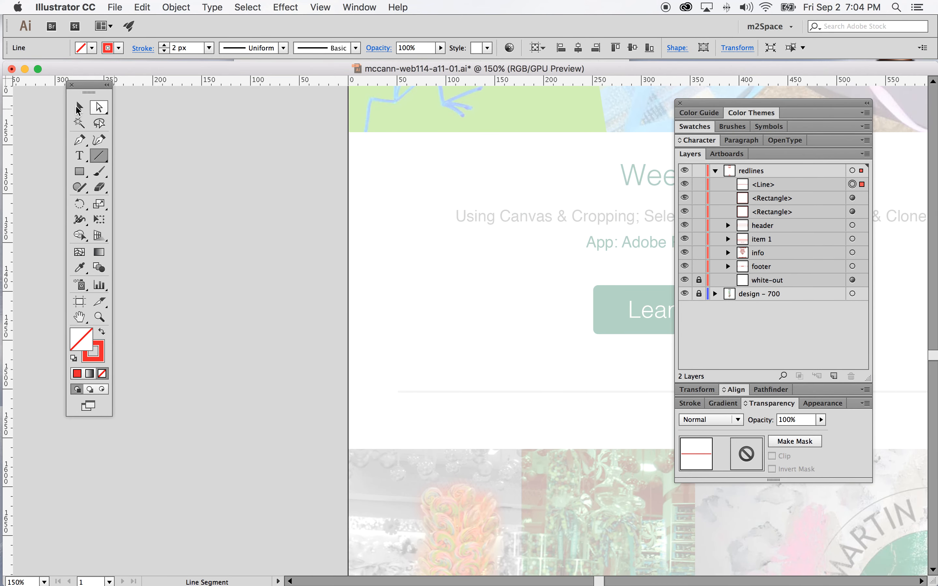
pyautogui.press('v')
pyautogui.scroll(-6, 379, 249)
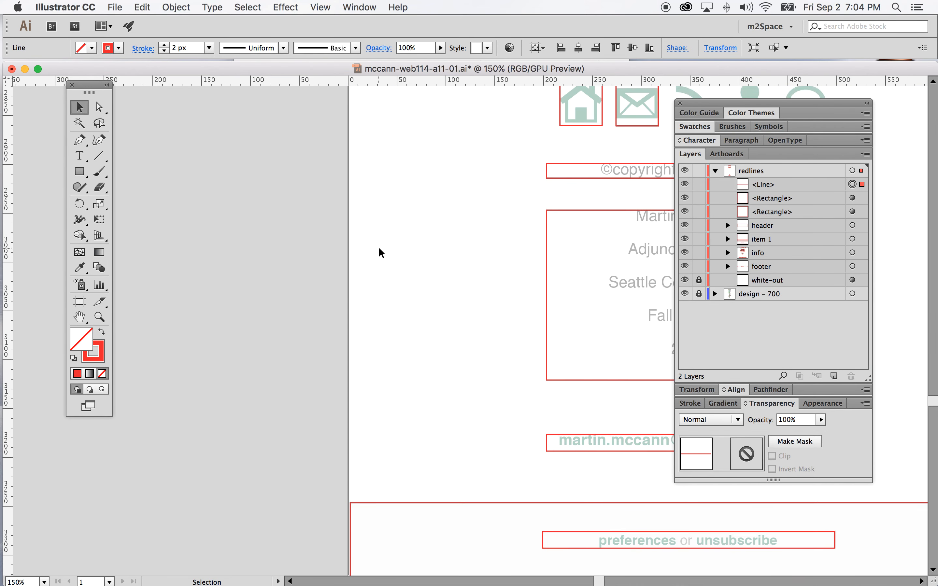
pyautogui.scroll(1, 379, 248)
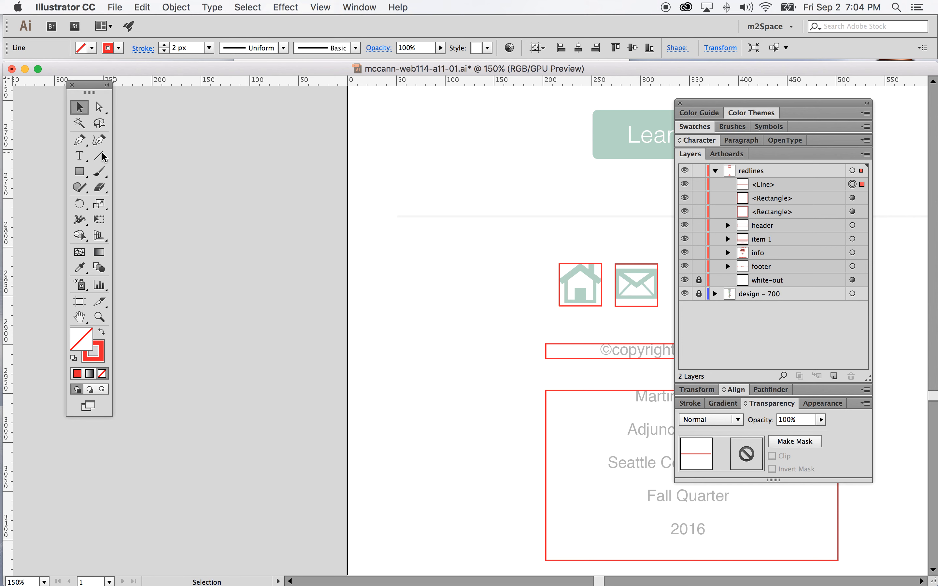
pyautogui.press('\\')
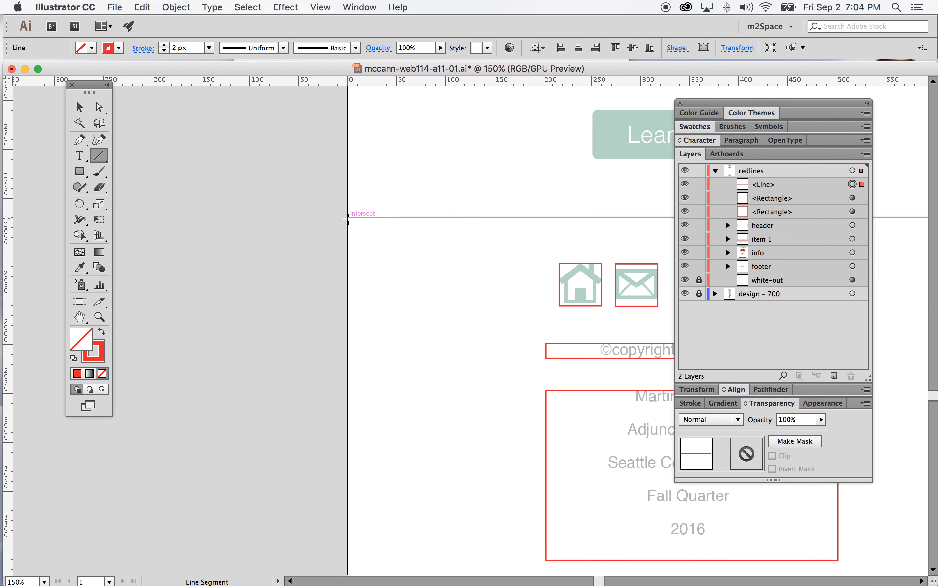
pyautogui.moveTo(348, 218); pyautogui.dragTo(457, 218)
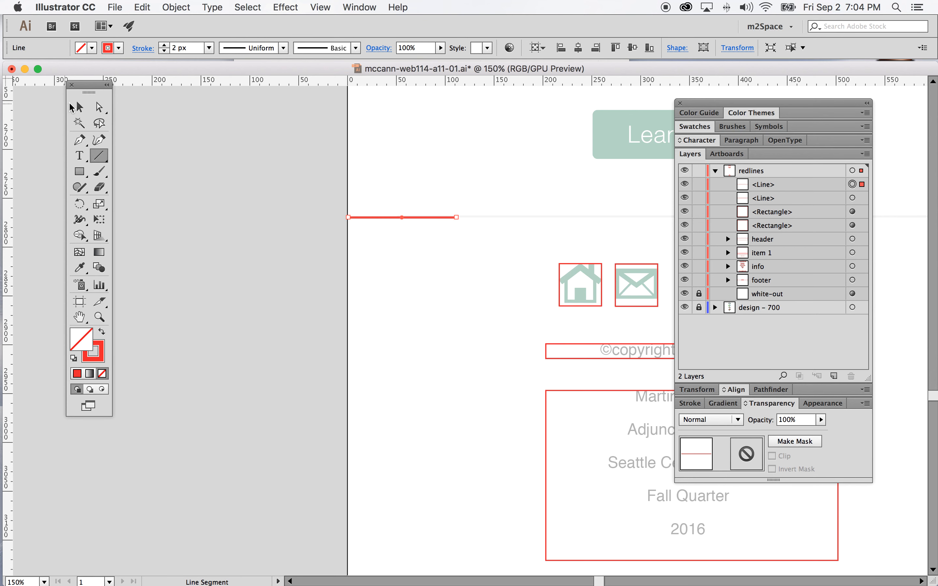
pyautogui.click(79, 105)
pyautogui.click(345, 271)
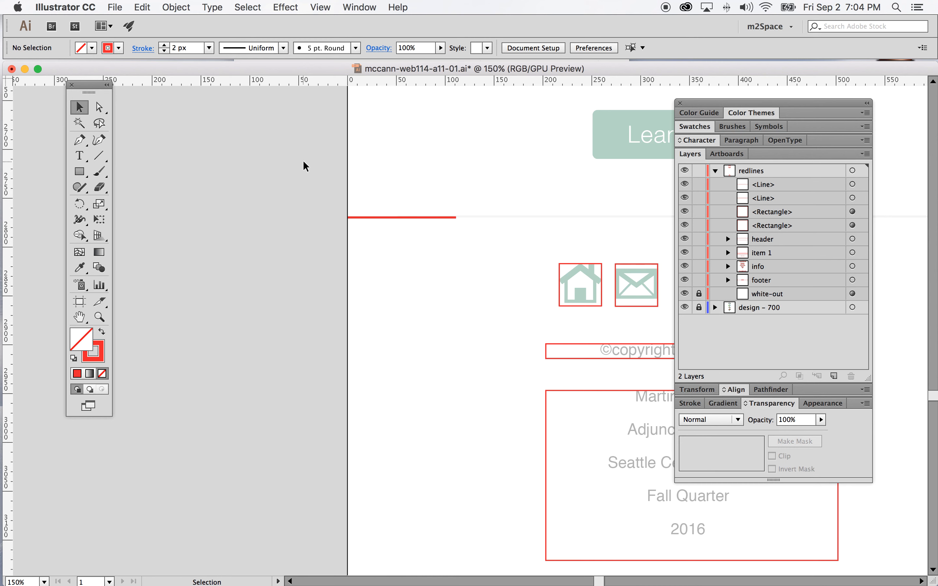
# Step: Save the redlined email design document
pyautogui.press('super+minus')
pyautogui.press('super+minus')
pyautogui.press('super+minus')
pyautogui.press('super+minus')
pyautogui.press('super+minus')
pyautogui.press('super+minus')
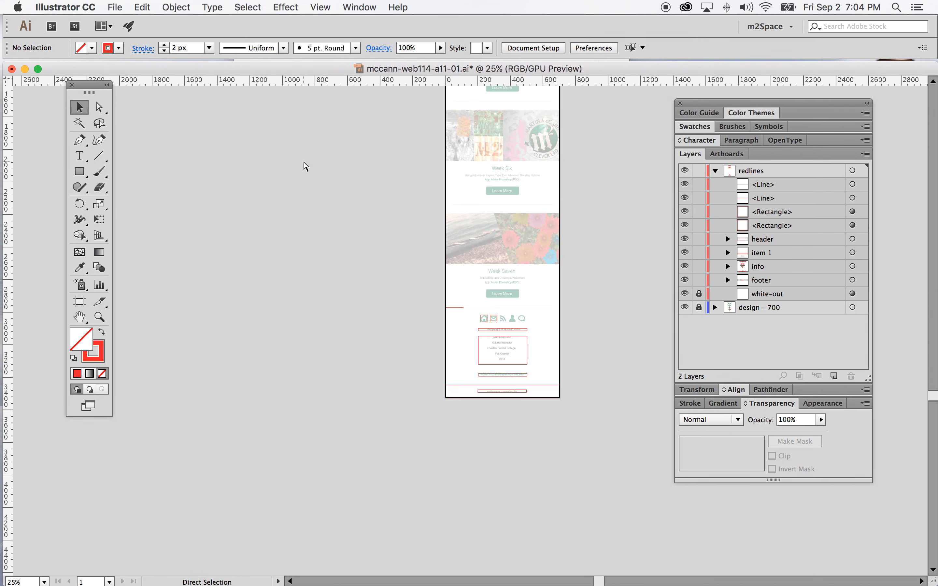
pyautogui.scroll(5, 304, 162)
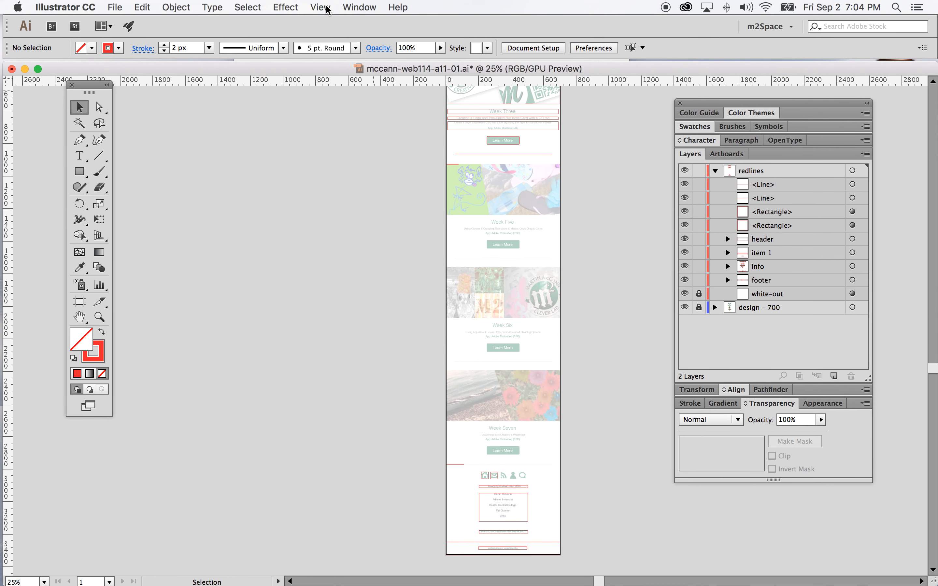
pyautogui.click(325, 8)
pyautogui.click(350, 157)
pyautogui.click(114, 7)
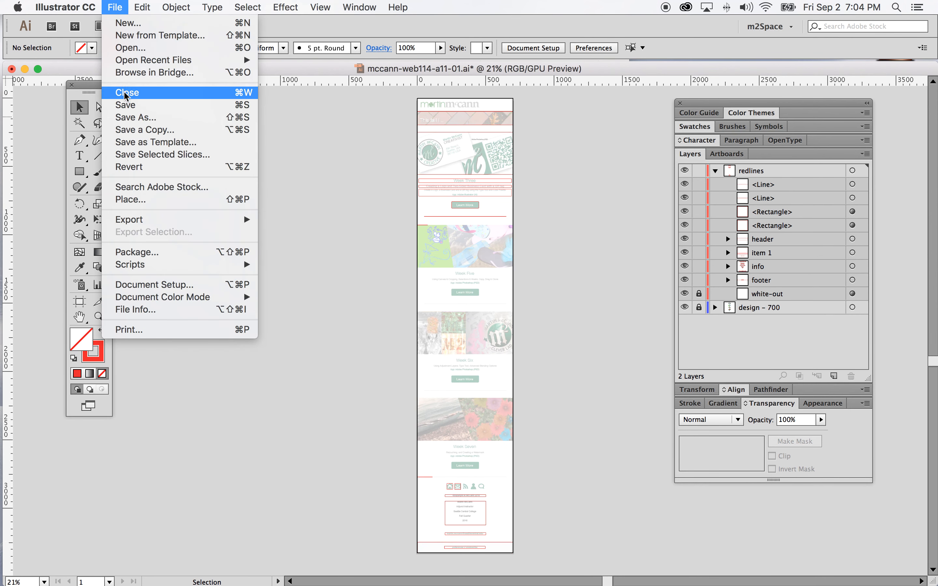
pyautogui.click(124, 108)
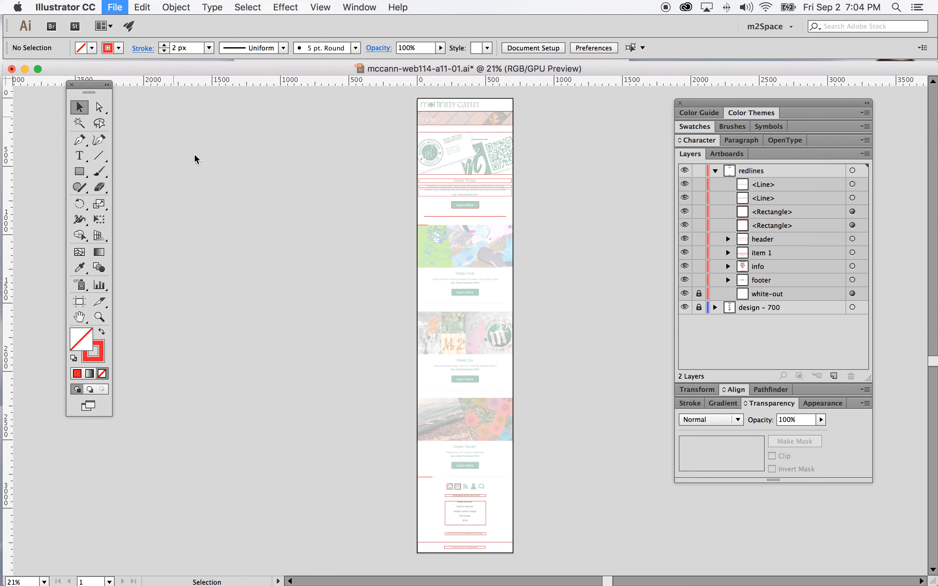
pyautogui.moveTo(4, 300)
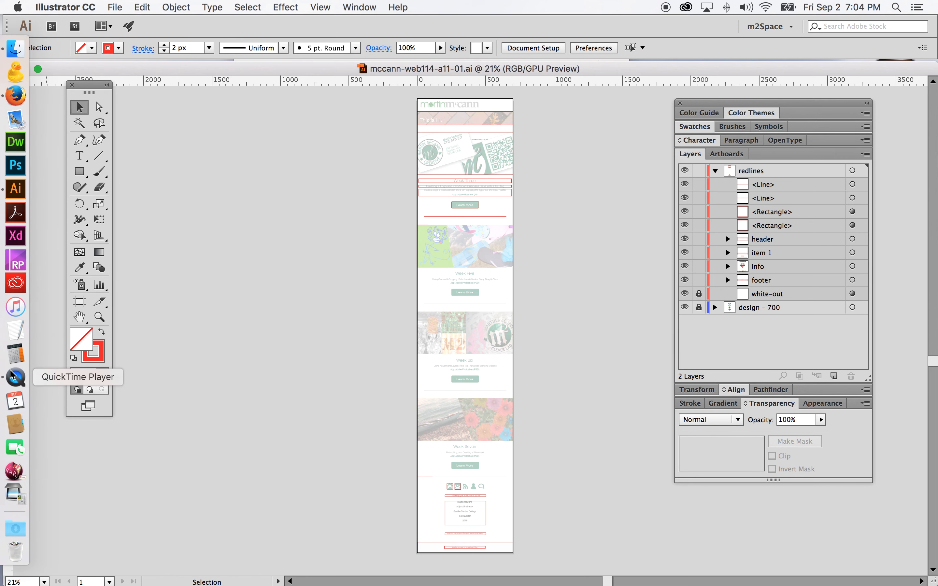